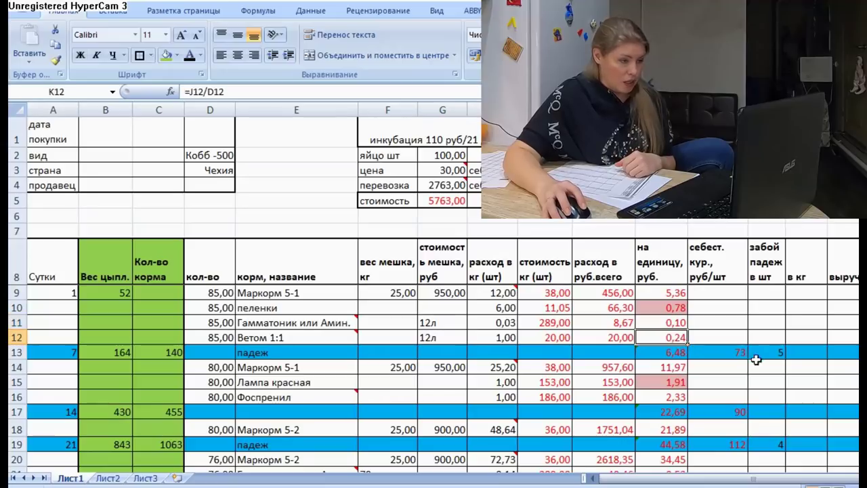
# Examine the day 7 cost per bird in K13 and the cost price formula beside it in row 13
pyautogui.click(675, 353)
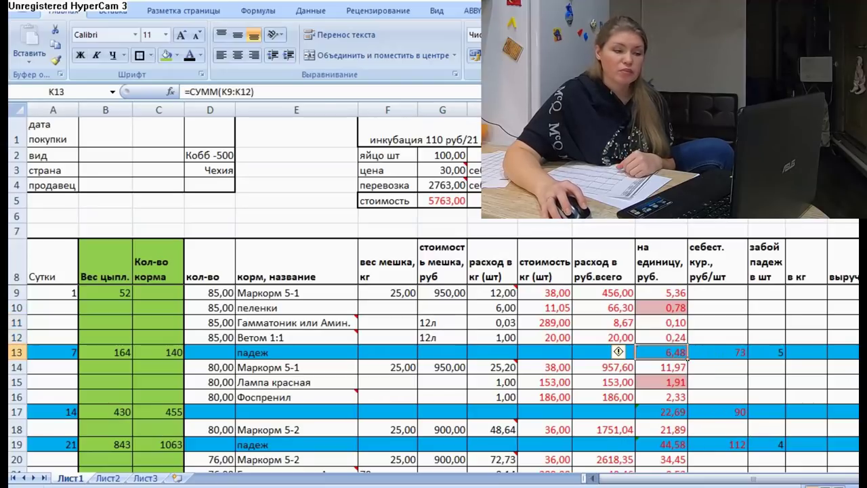
pyautogui.scroll(-1, 434, 379)
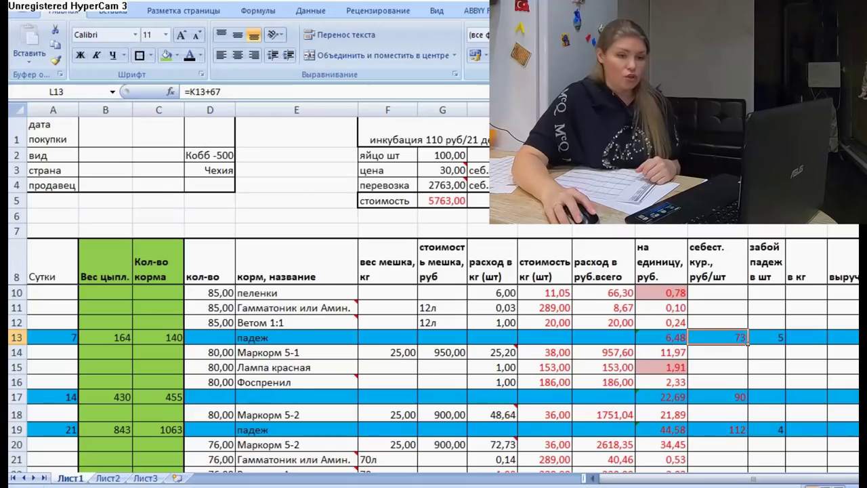
pyautogui.scroll(-1, 434, 366)
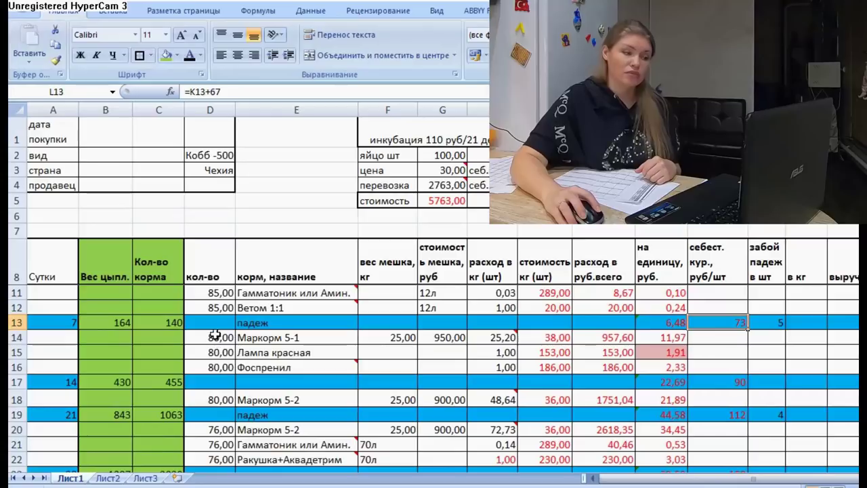
# Review the second-week Маркорм 5-1 entry in row 14: bird count, feed name, cost-per-unit formula and the feed consumption note
pyautogui.click(213, 337)
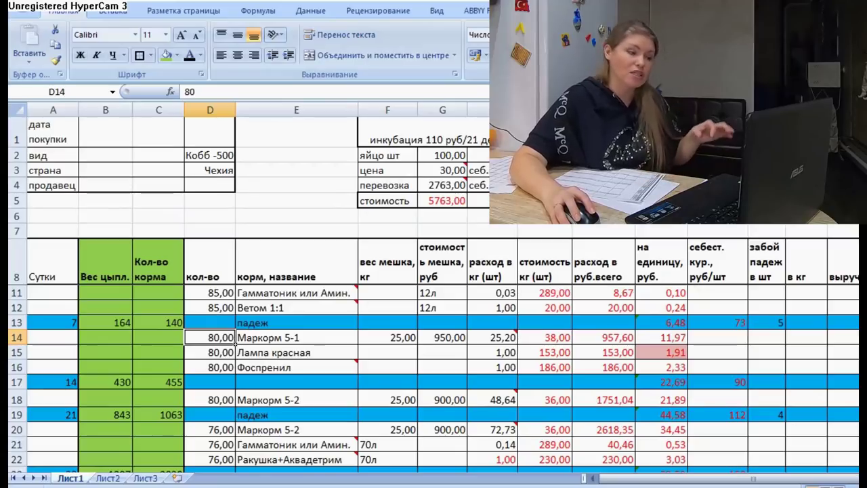
pyautogui.click(17, 338)
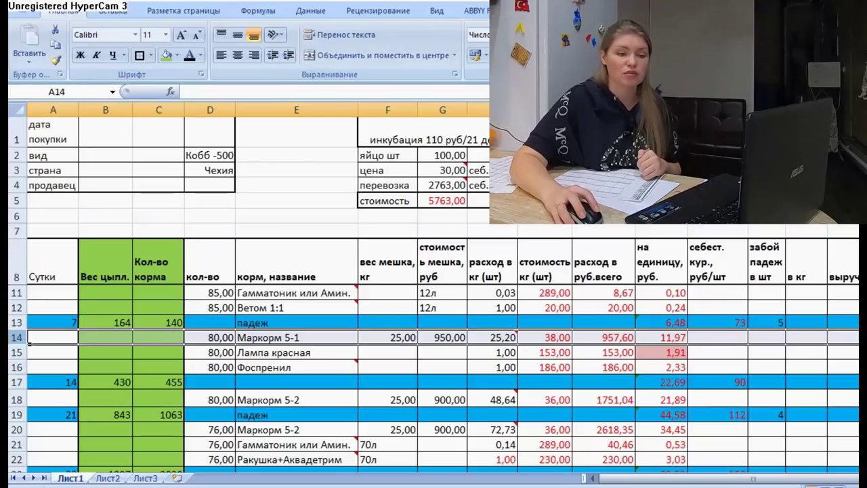
pyautogui.scroll(-1, 433, 366)
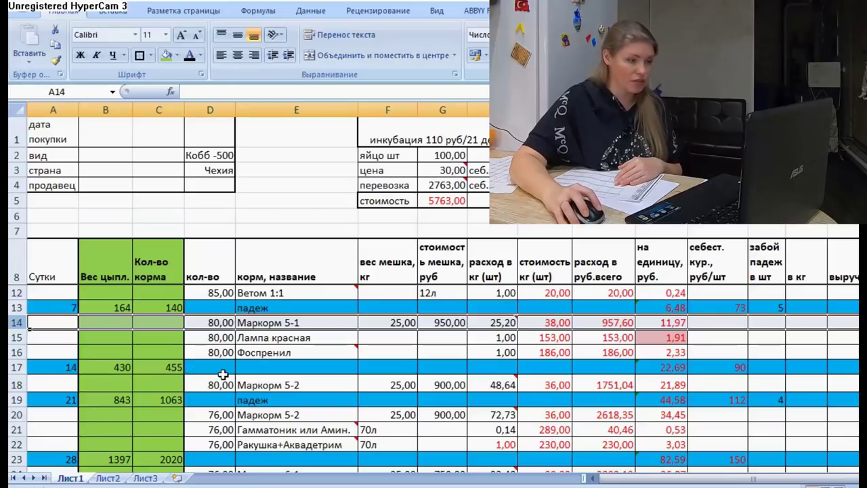
pyautogui.click(271, 323)
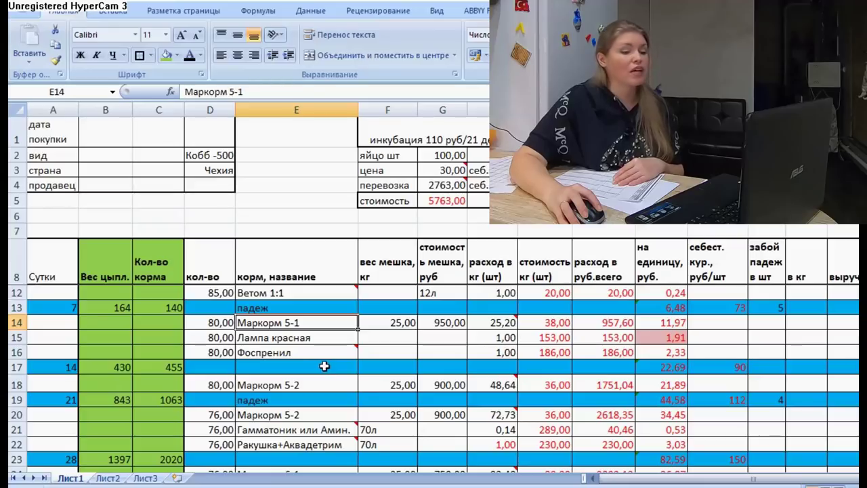
pyautogui.moveTo(519, 323)
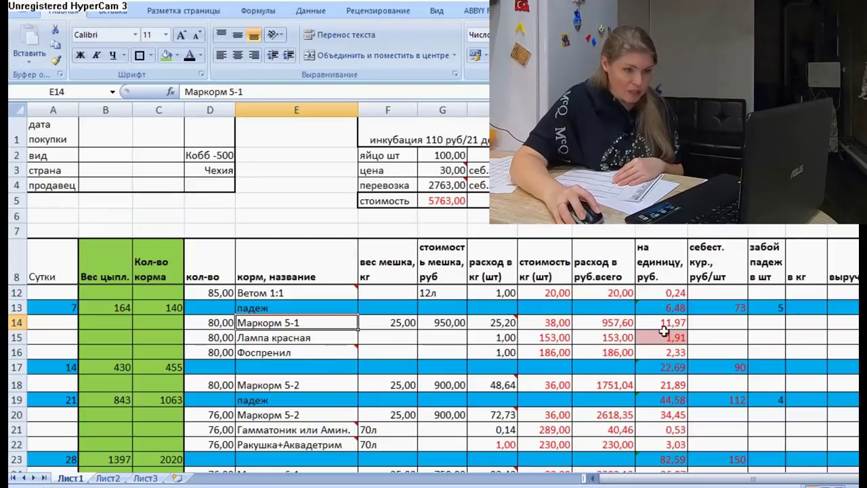
pyautogui.click(673, 323)
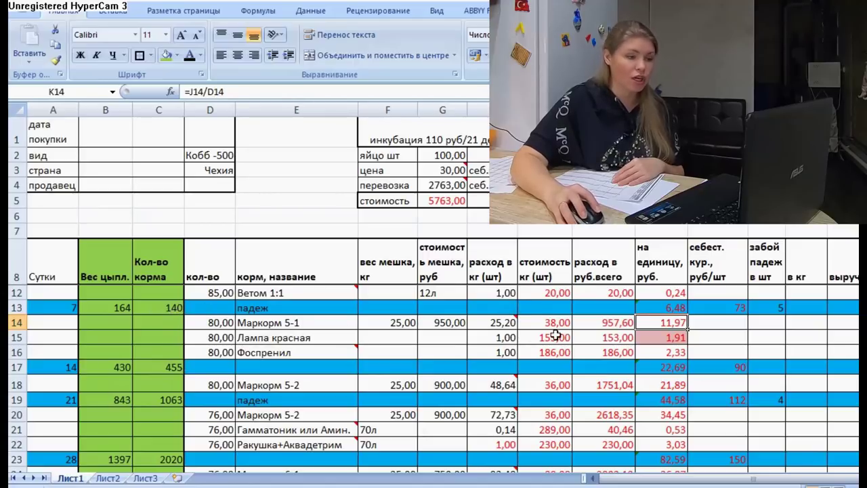
pyautogui.moveTo(502, 323)
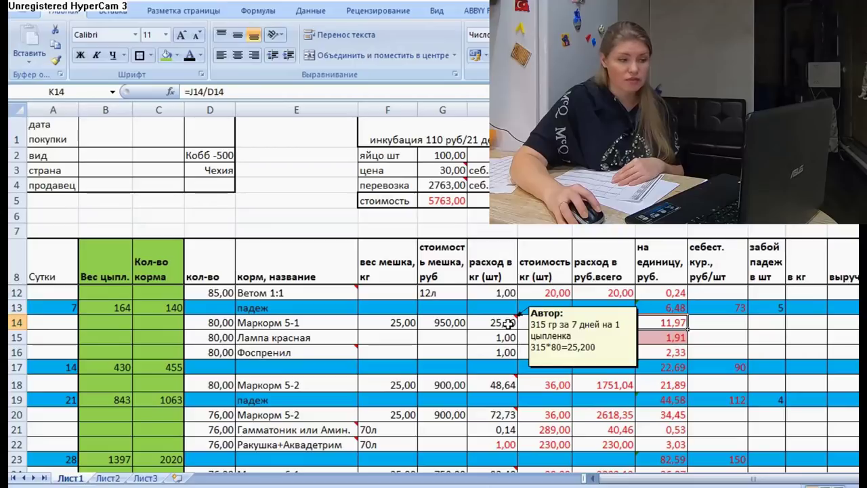
# Review the Лампа красная cost per bird in row 15 and the note on Фоспренил in row 16
pyautogui.moveTo(323, 348)
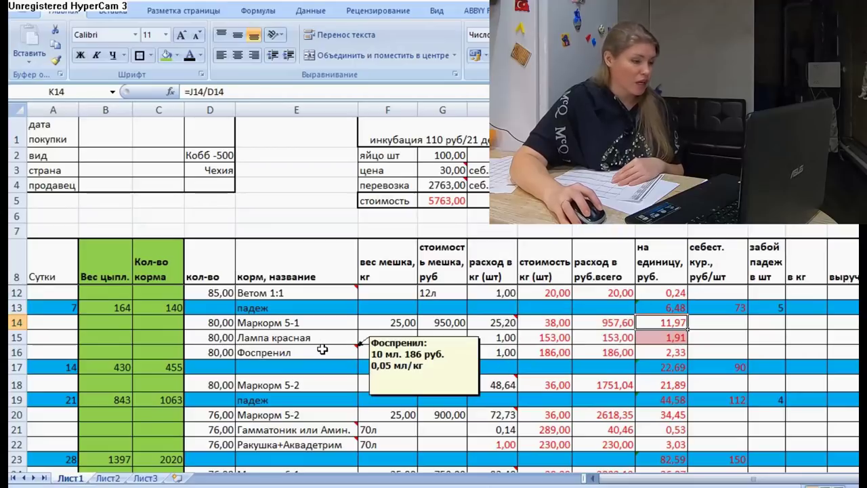
pyautogui.click(272, 338)
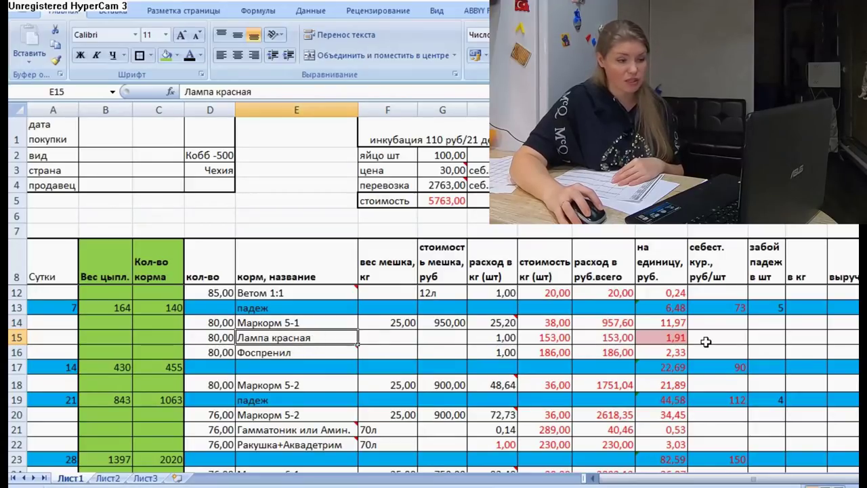
pyautogui.click(657, 337)
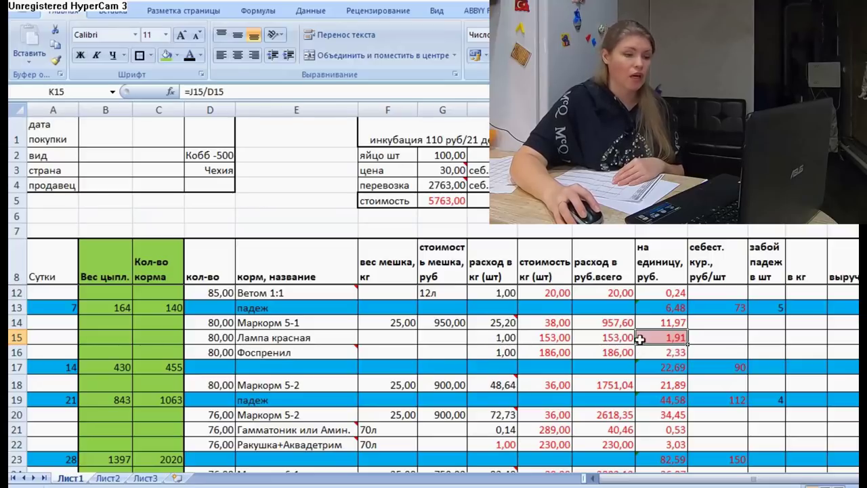
pyautogui.moveTo(281, 353)
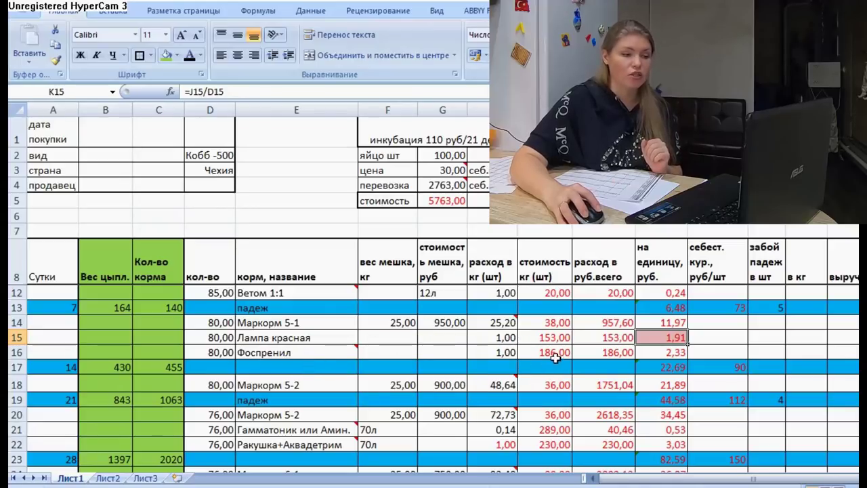
pyautogui.moveTo(343, 354)
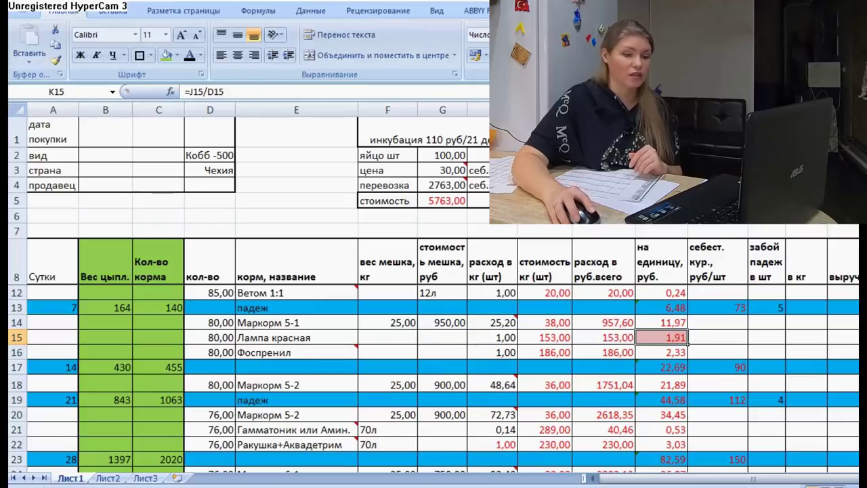
# Inspect the sum formula for the day 14 cumulative cost per bird in K17, leaving it as is
pyautogui.click(677, 367)
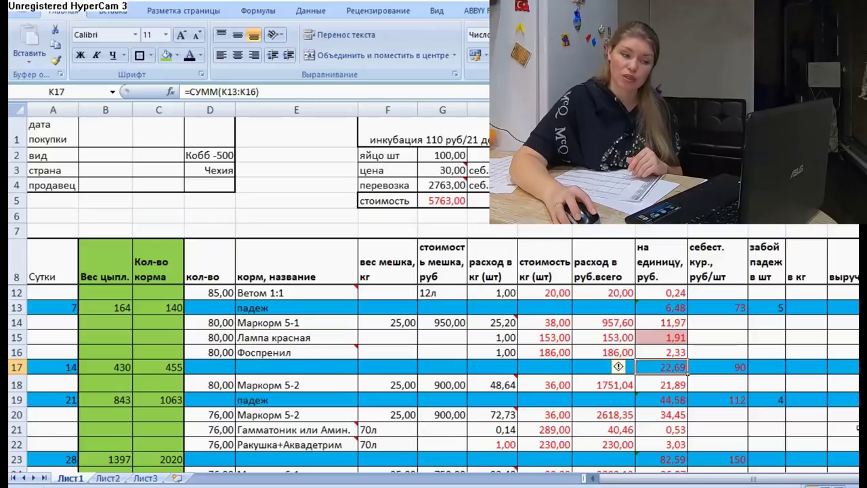
pyautogui.doubleClick(663, 368)
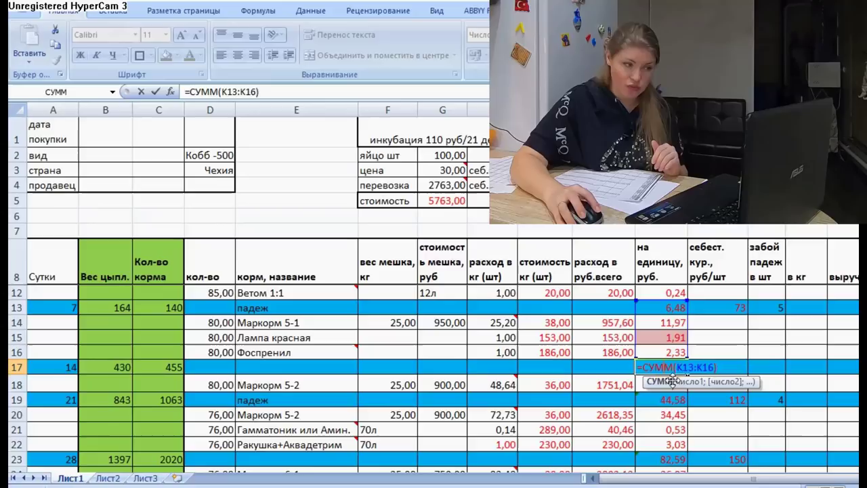
pyautogui.press('Return')
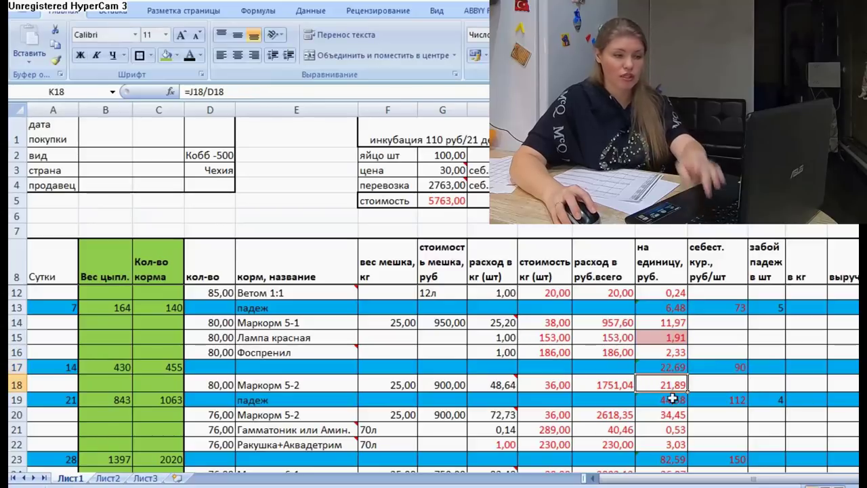
pyautogui.click(680, 366)
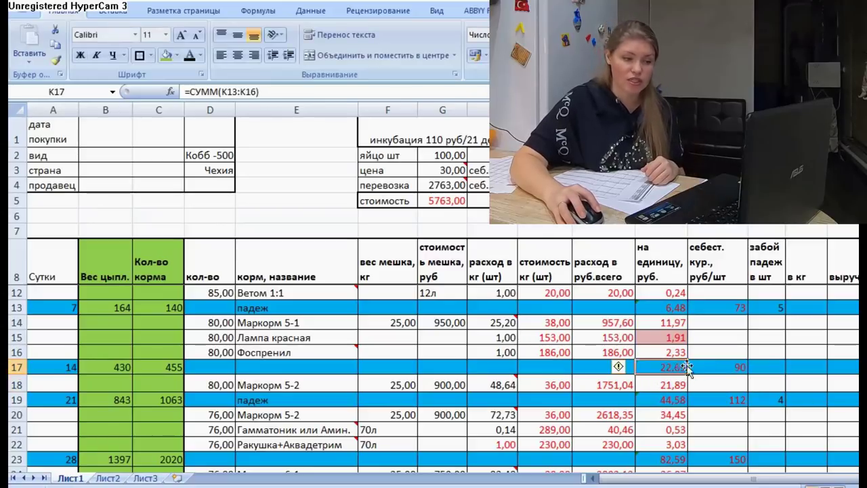
# Inspect the day 14 cost price formula in L17 and check the revenue and income columns of that row
pyautogui.click(726, 366)
pyautogui.moveTo(753, 478); pyautogui.dragTo(775, 478)
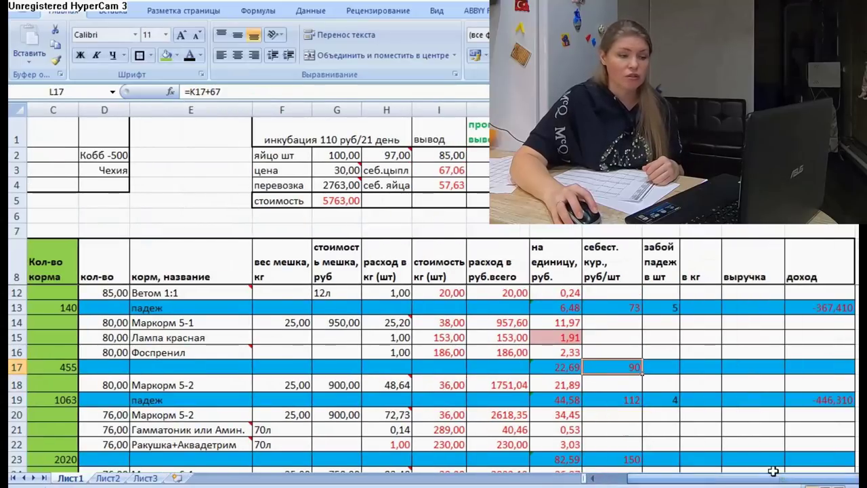
pyautogui.doubleClick(623, 367)
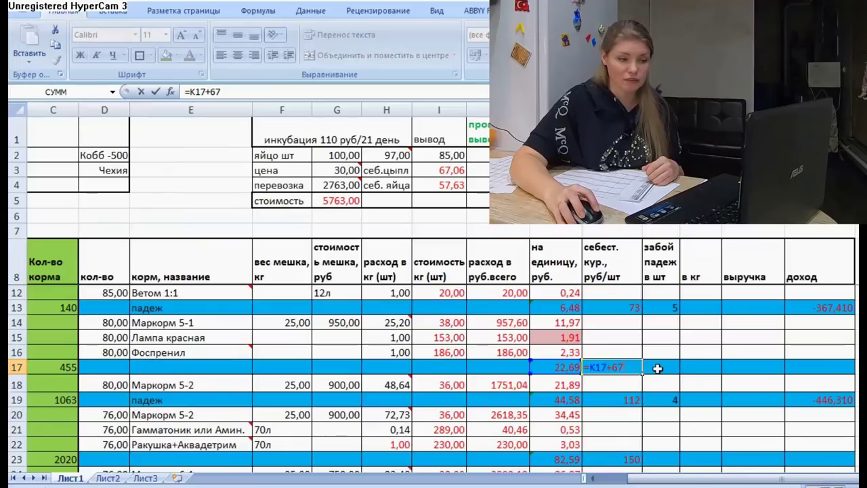
pyautogui.press('Return')
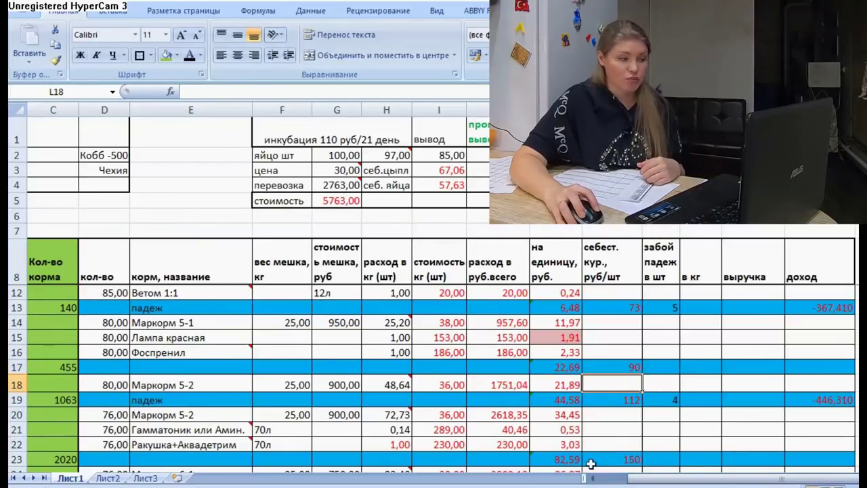
pyautogui.moveTo(599, 478); pyautogui.dragTo(586, 478)
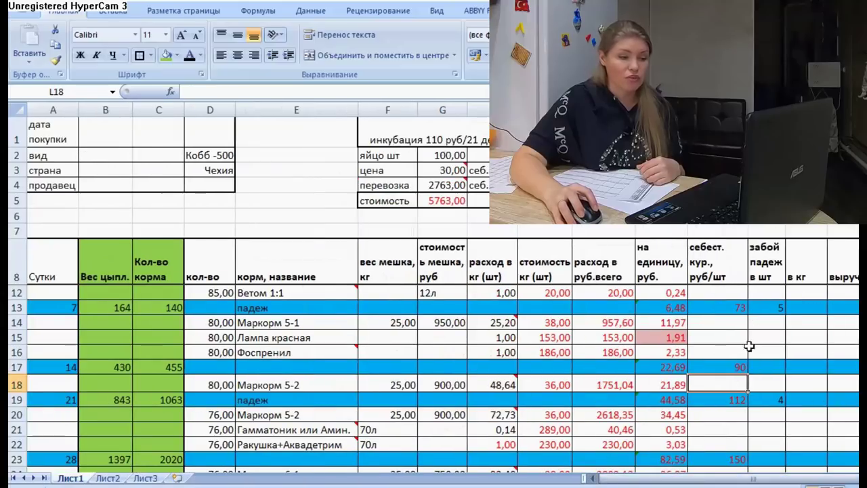
pyautogui.click(739, 366)
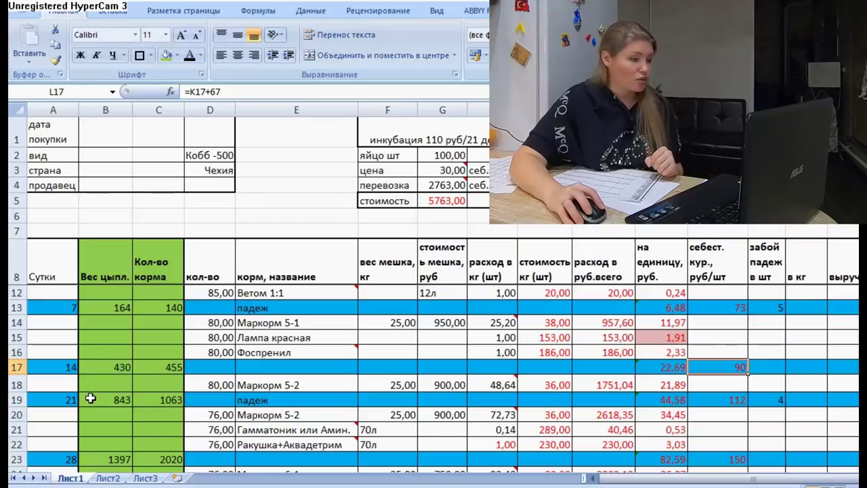
# Review the third-week Маркорм 5-2 entry in row 18: bird count, feed consumption and cost-per-bird formula
pyautogui.click(67, 400)
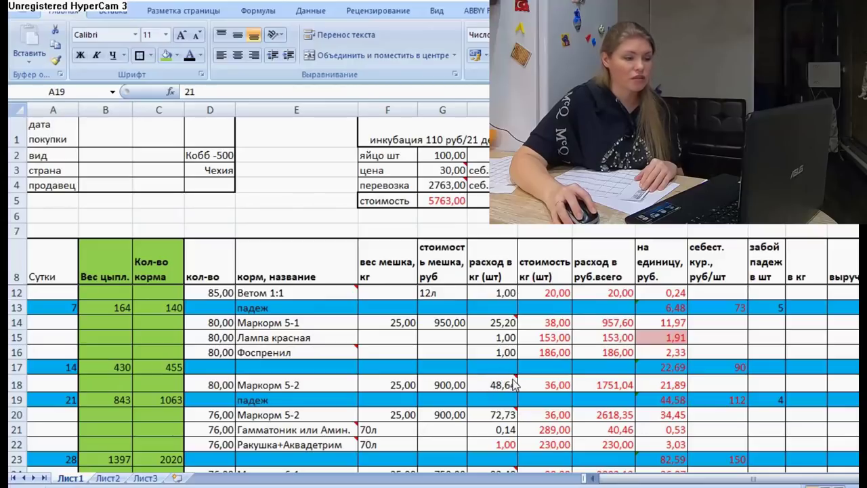
pyautogui.moveTo(509, 381)
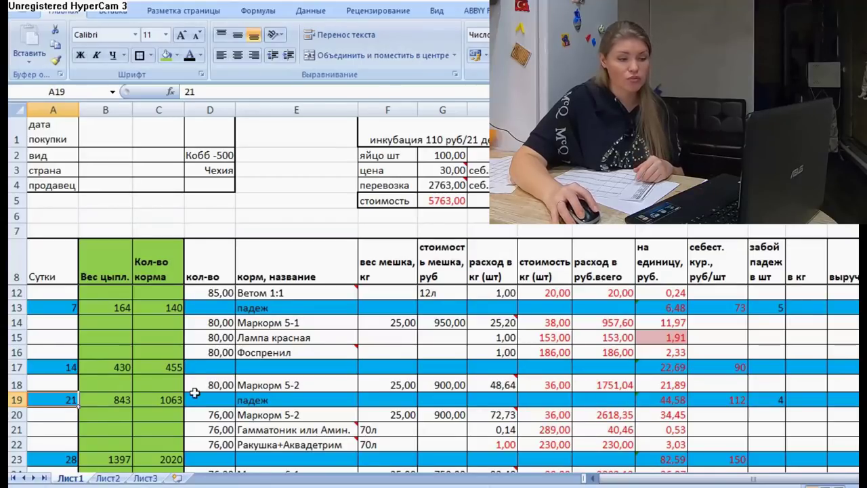
pyautogui.click(221, 385)
pyautogui.click(505, 381)
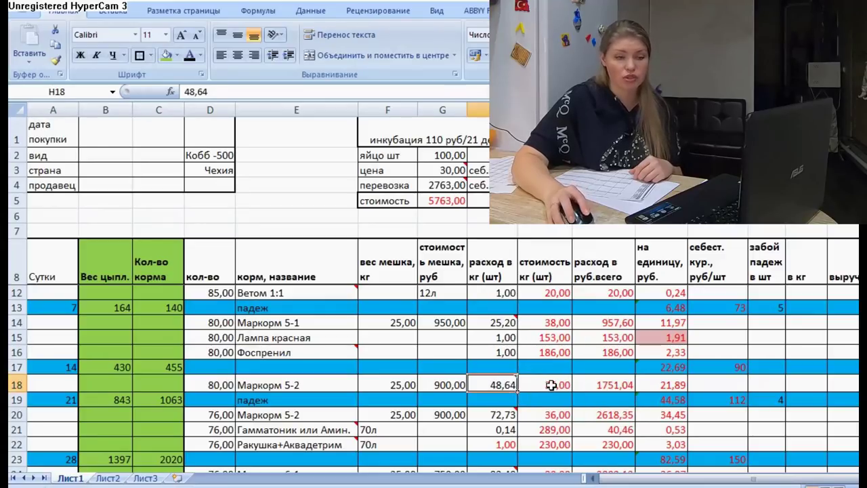
pyautogui.click(658, 384)
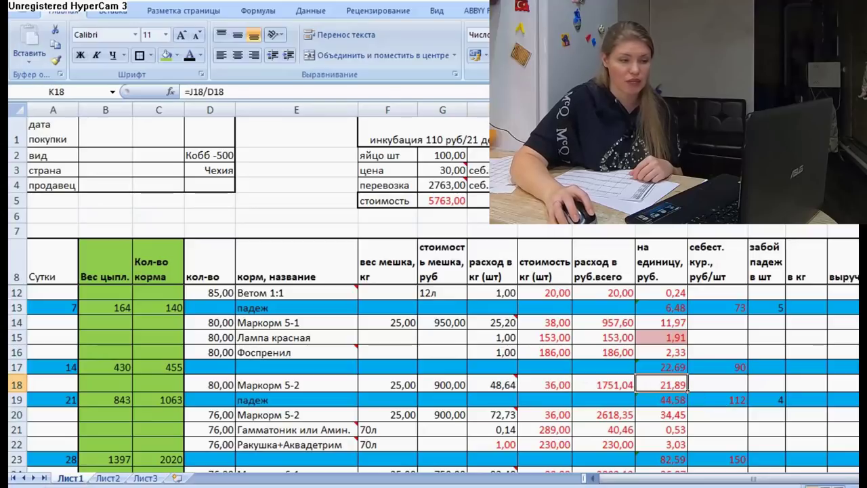
# Inspect the sum formula for the day 21 cumulative cost per bird in K19, leaving it as is
pyautogui.scroll(-1, 433, 377)
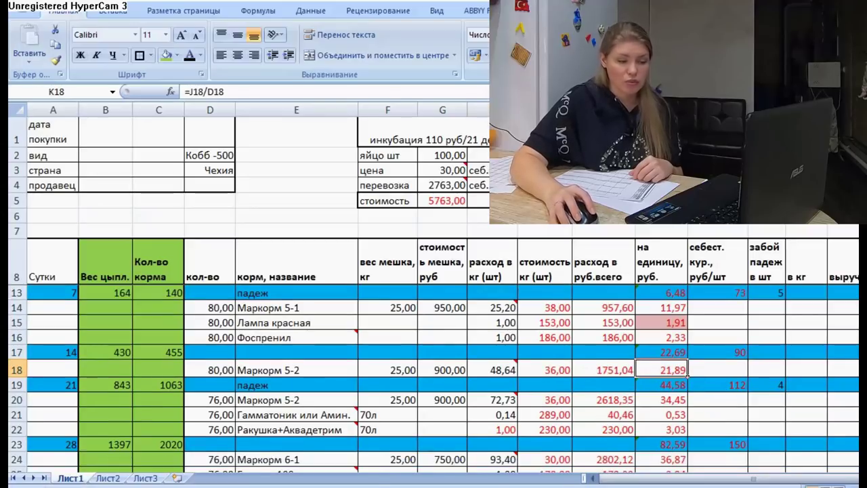
pyautogui.scroll(-1, 433, 377)
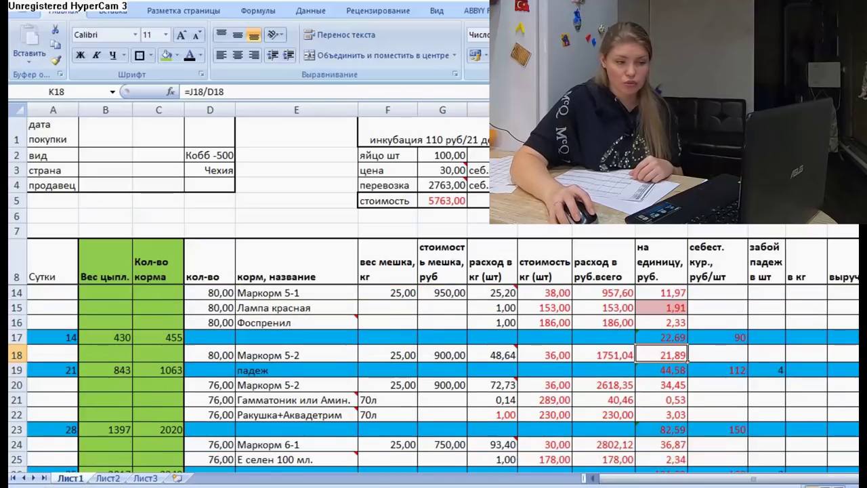
pyautogui.click(669, 371)
pyautogui.doubleClick(669, 370)
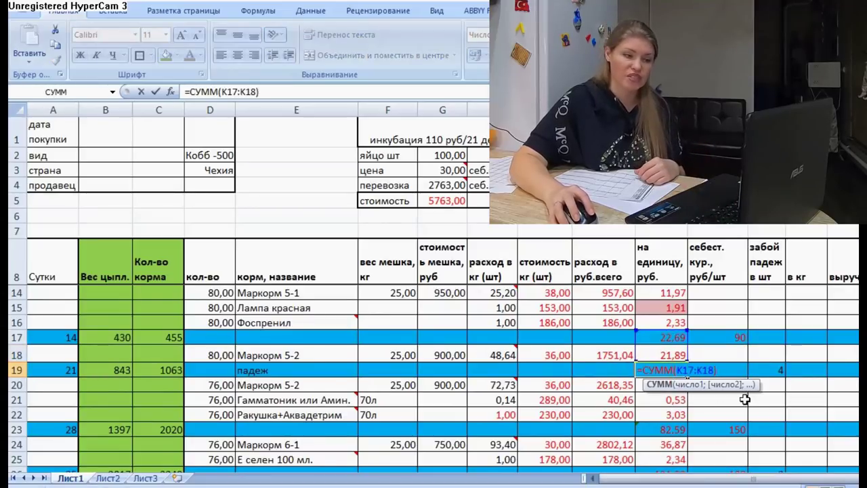
pyautogui.press('Return')
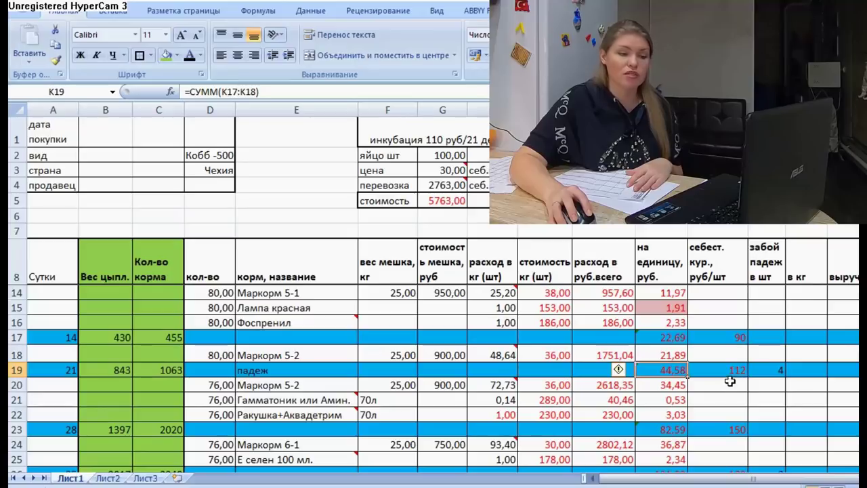
# Check the day 21 cost price formula in L19 and the number of birds lost in M19
pyautogui.click(735, 370)
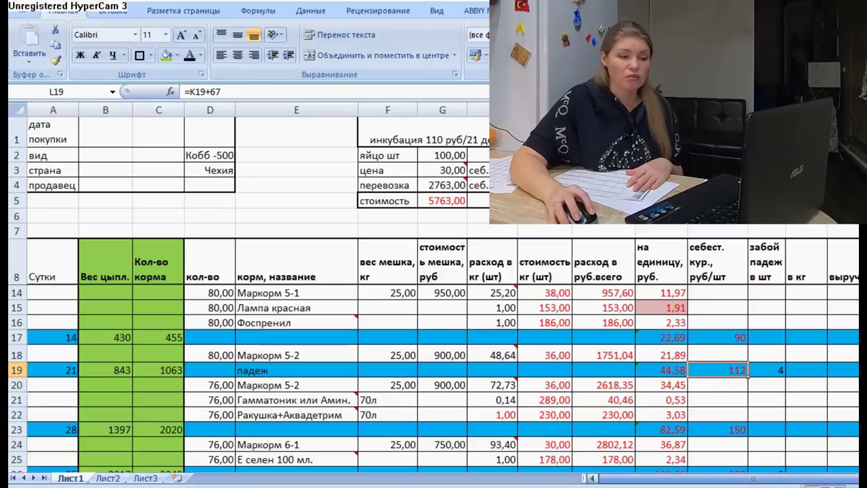
pyautogui.hscroll(1, 443, 352)
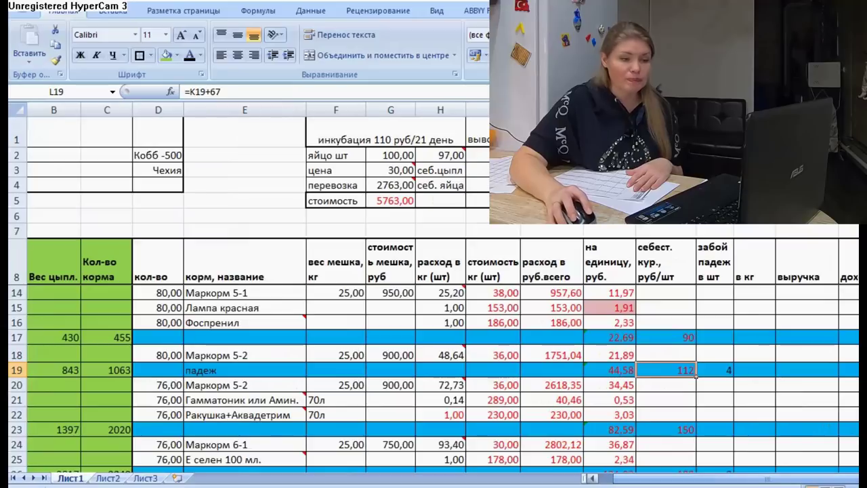
pyautogui.click(715, 371)
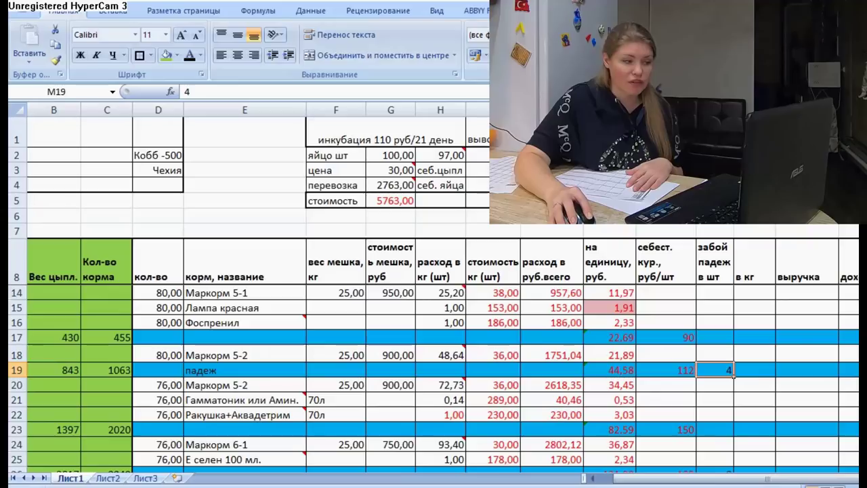
# Review the entries of the earlier weeks and examine the income column of the day 21 loss row
pyautogui.scroll(2, 434, 379)
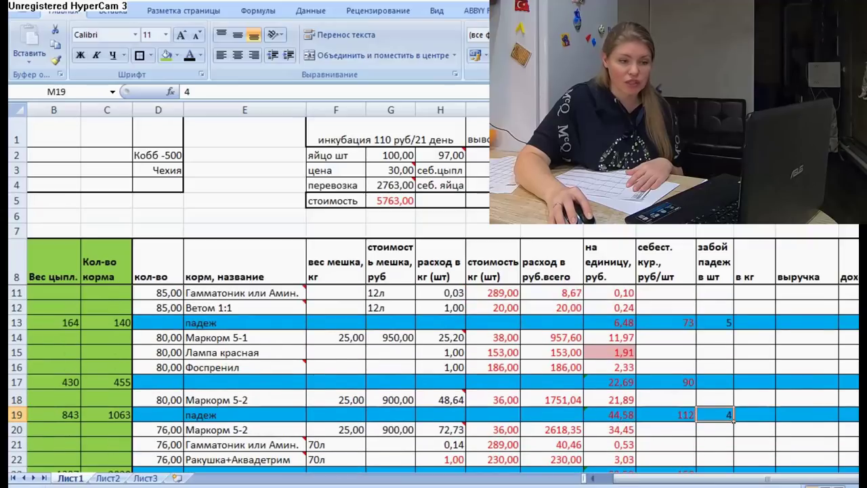
pyautogui.scroll(1, 433, 375)
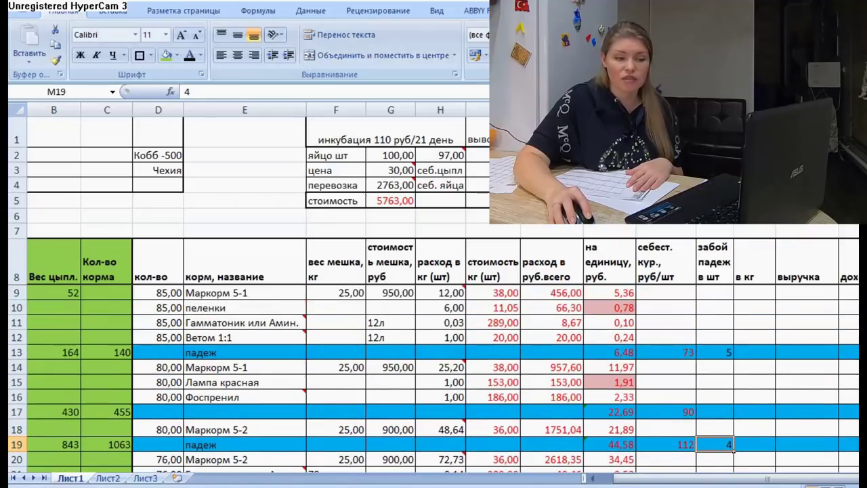
pyautogui.scroll(-1, 433, 379)
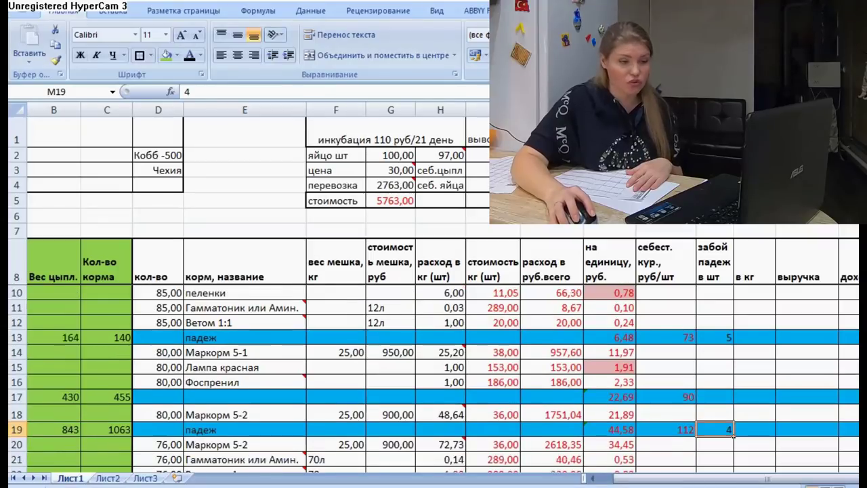
pyautogui.scroll(-3, 433, 379)
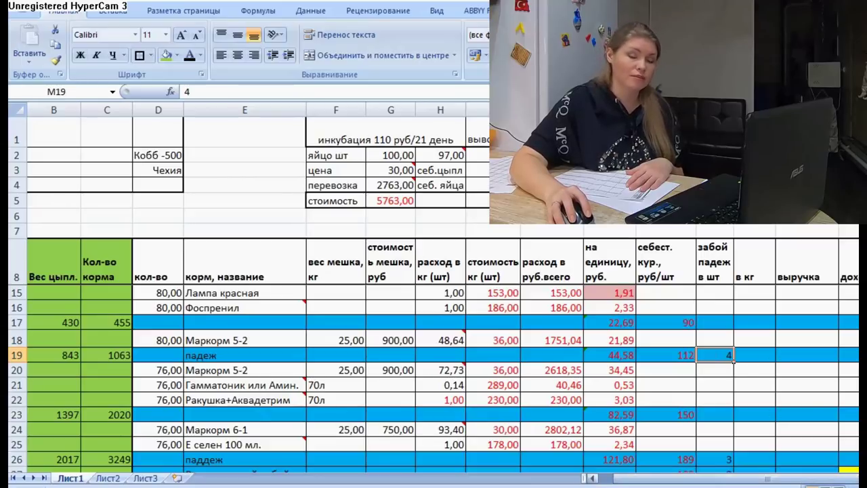
pyautogui.moveTo(821, 482); pyautogui.dragTo(837, 482)
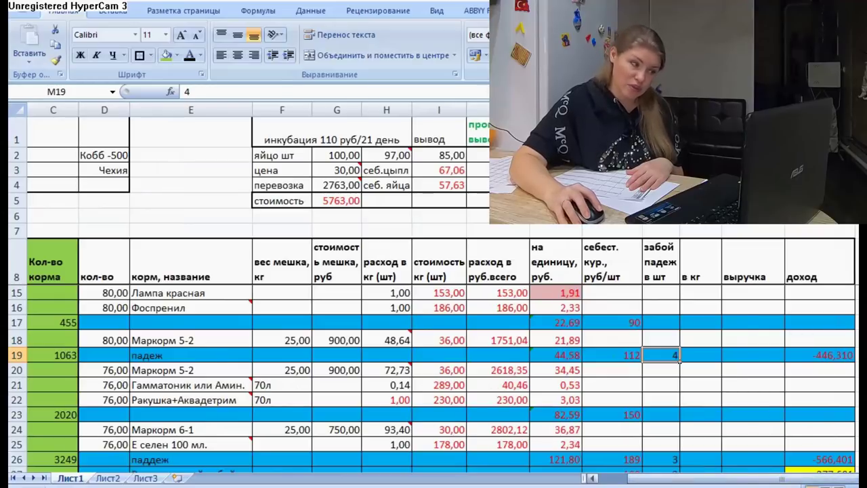
# Review the fourth-week Маркорм 5-2 entry in row 20: bird count and feed consumption
pyautogui.hscroll(-2, 434, 352)
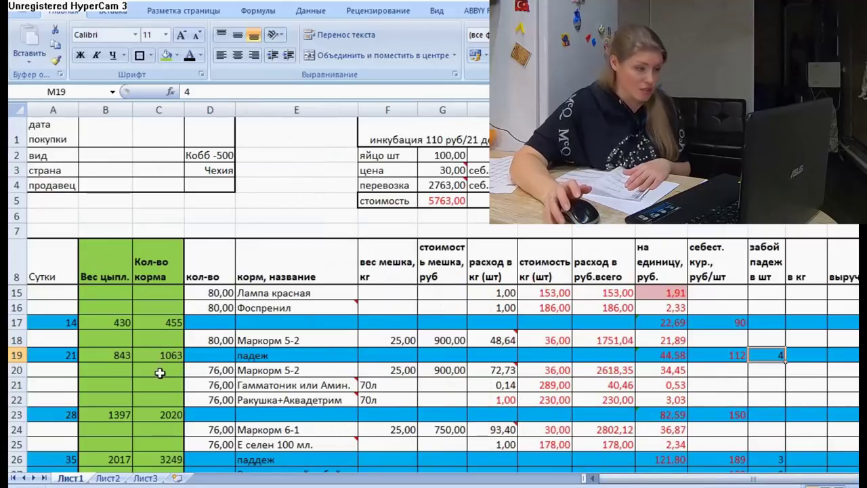
pyautogui.click(206, 370)
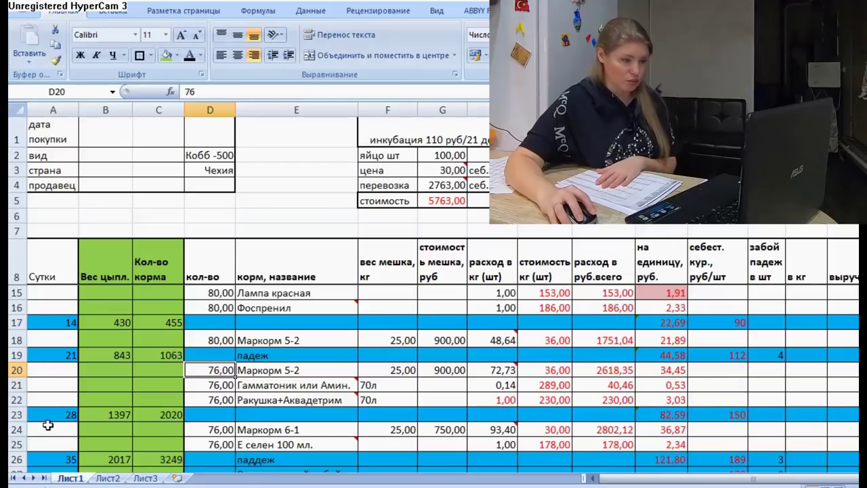
pyautogui.moveTo(310, 396)
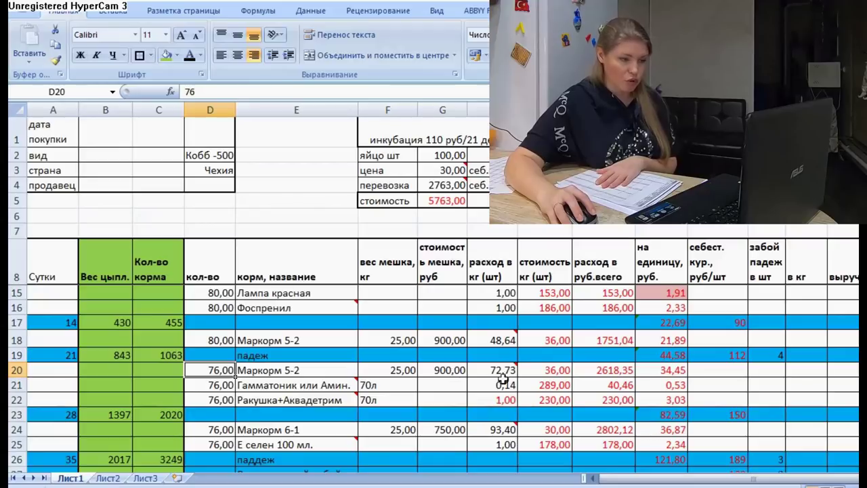
pyautogui.moveTo(507, 372)
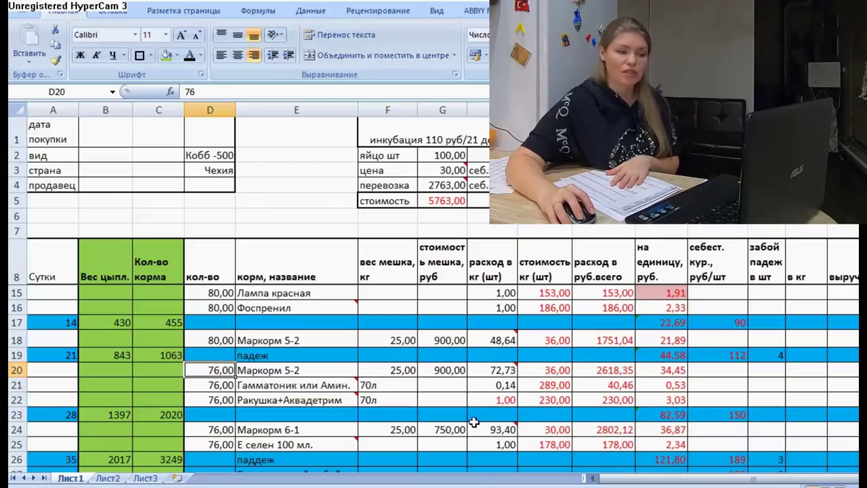
# Inspect the cost-per-bird formulas and comment for the supplements in rows 21 and 22, and the day 28 cost price
pyautogui.moveTo(251, 387)
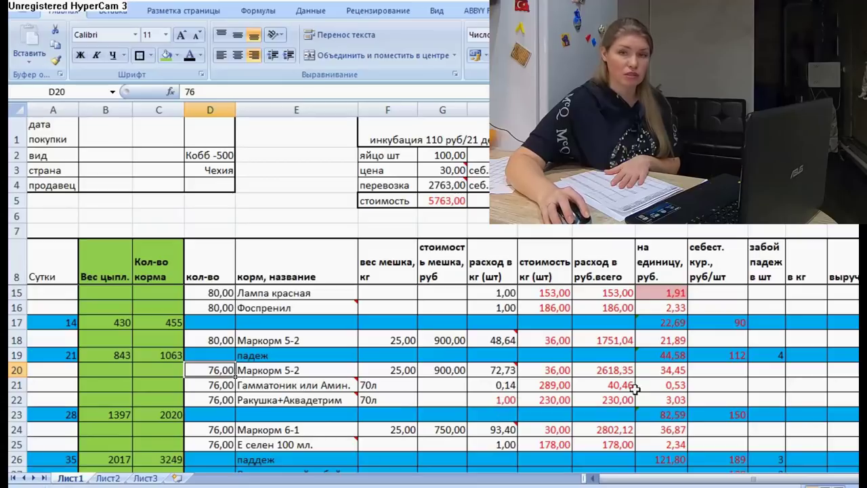
pyautogui.click(669, 385)
pyautogui.click(675, 400)
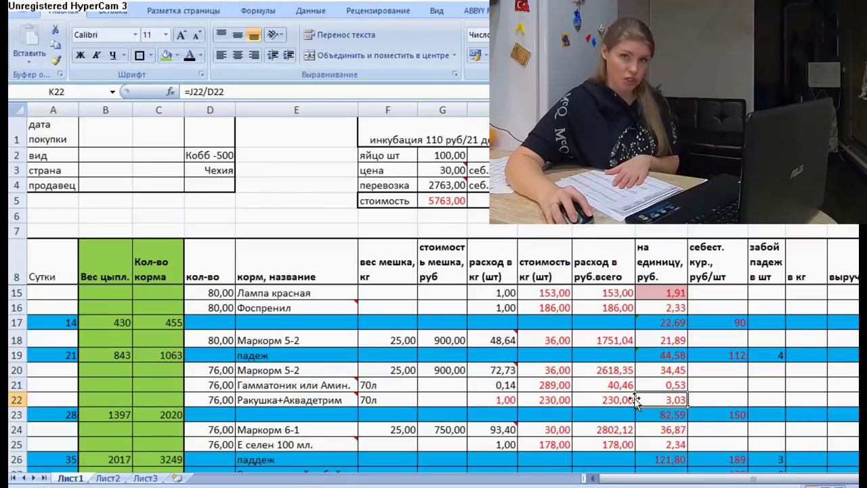
pyautogui.click(266, 400)
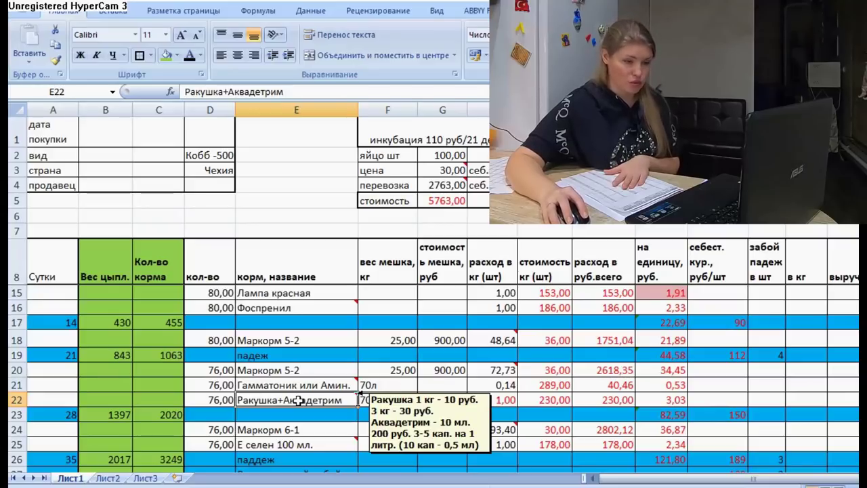
pyautogui.moveTo(677, 478); pyautogui.dragTo(698, 479)
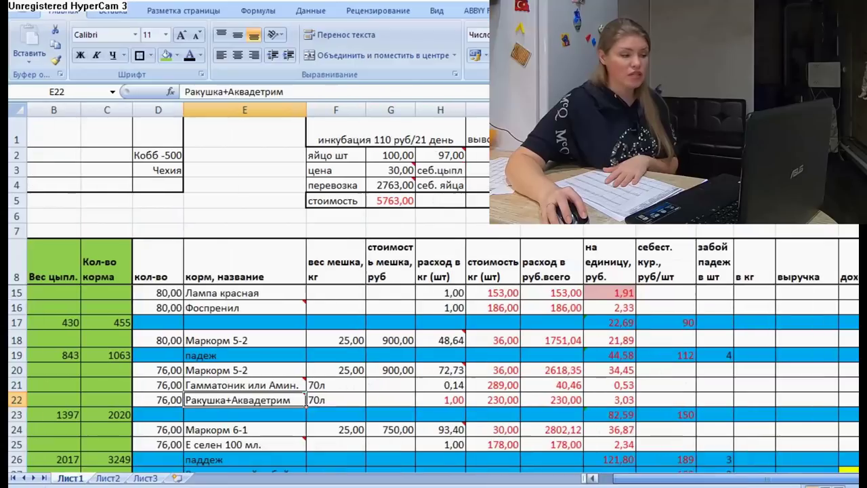
pyautogui.click(662, 413)
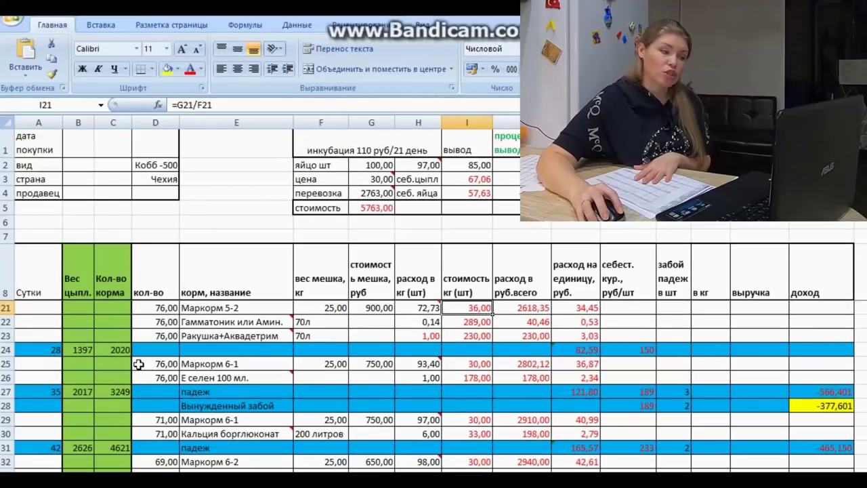
# Review the fifth-week Маркорм 6-1 and Е селен 100 мл. entries, including the Е селен comment and the cost formulas in J26 and K26
pyautogui.click(206, 363)
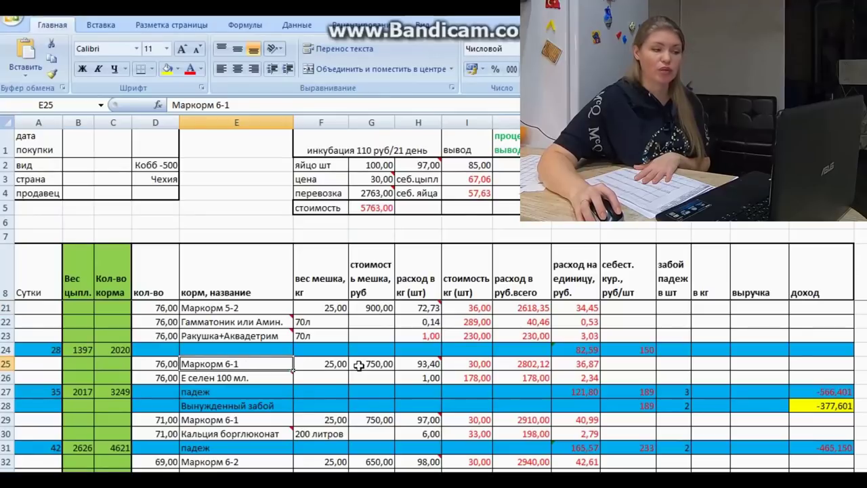
pyautogui.moveTo(416, 365)
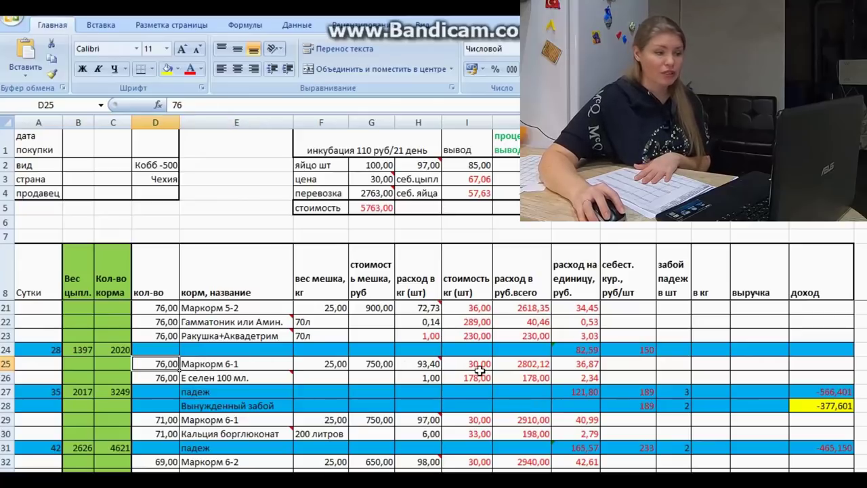
pyautogui.moveTo(260, 378)
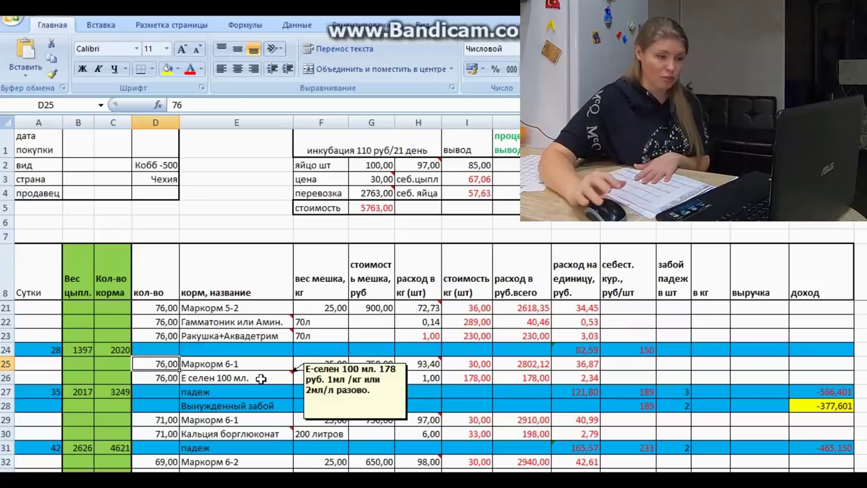
pyautogui.click(261, 378)
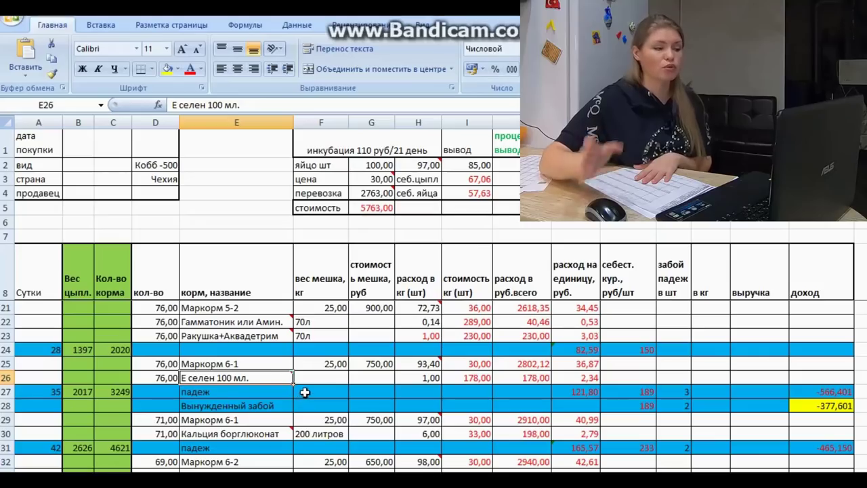
pyautogui.moveTo(283, 377)
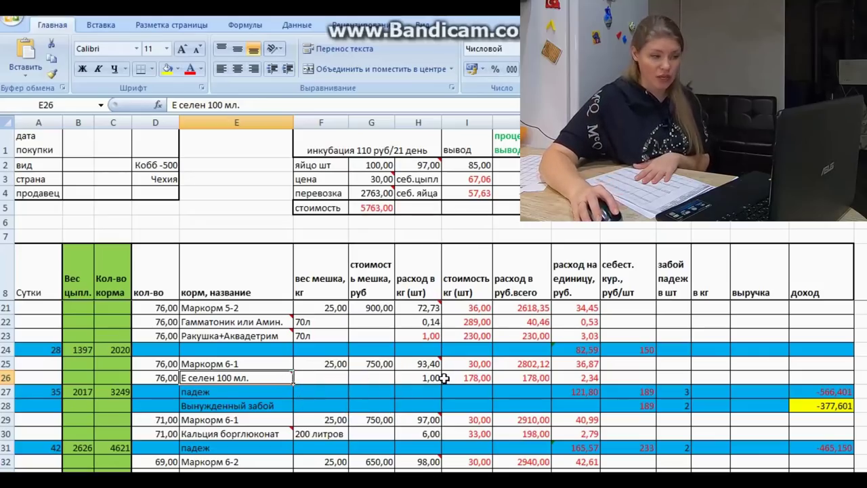
pyautogui.click(478, 380)
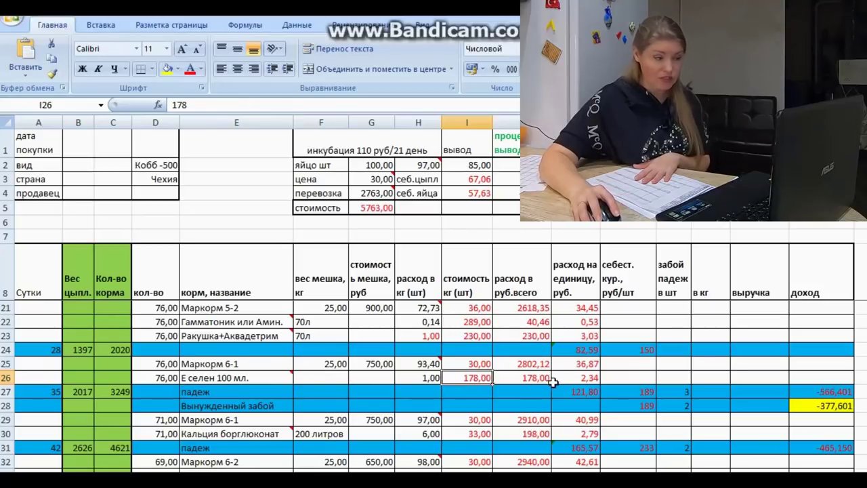
pyautogui.click(542, 380)
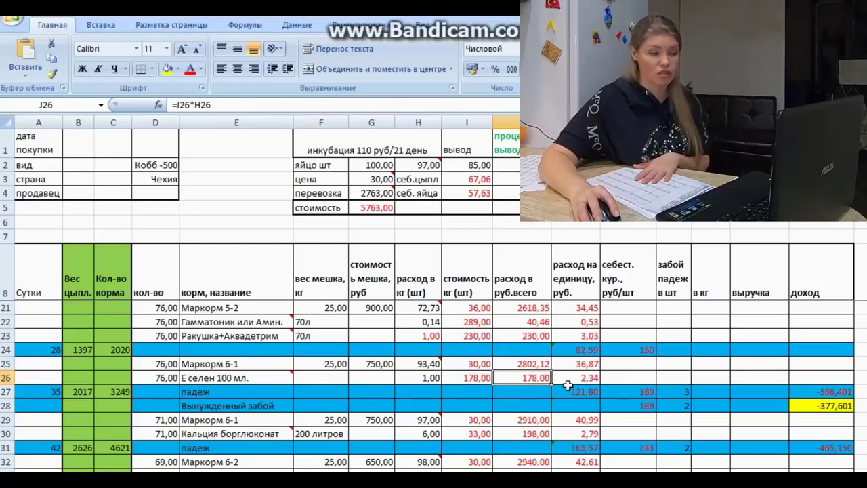
pyautogui.click(576, 377)
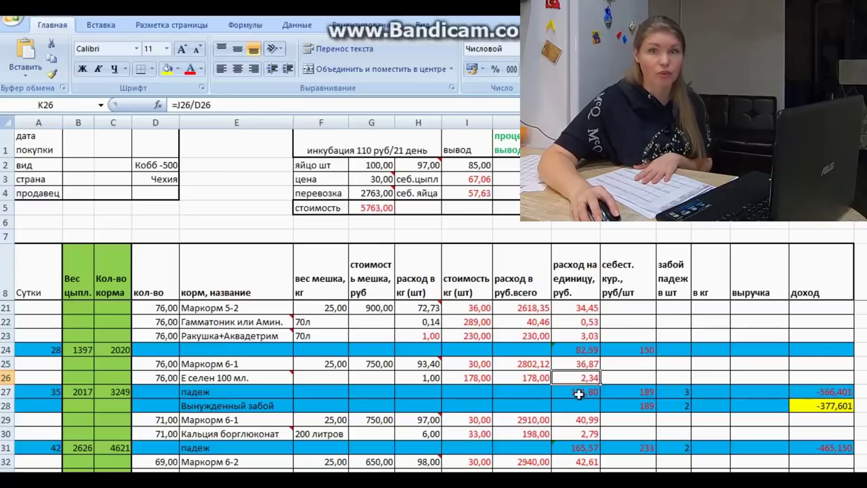
# Inspect the sum formula for the day 35 cumulative cost per bird in K27 against the rows it adds up
pyautogui.scroll(-1, 629, 387)
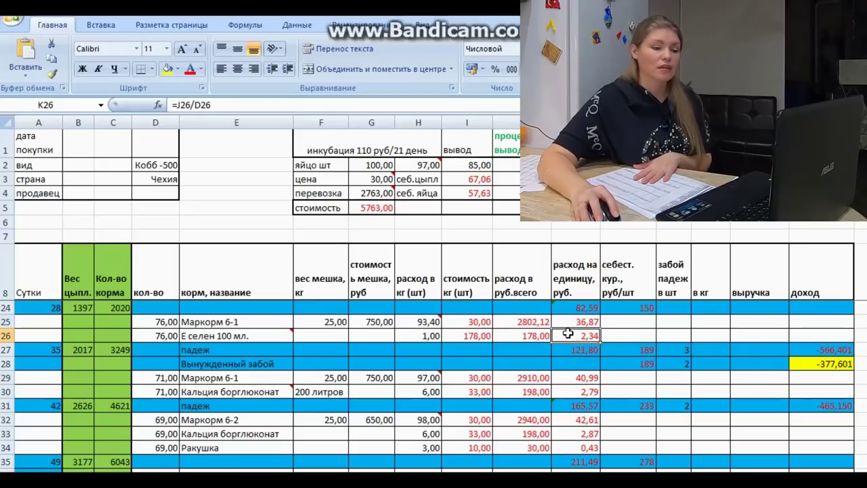
pyautogui.click(577, 351)
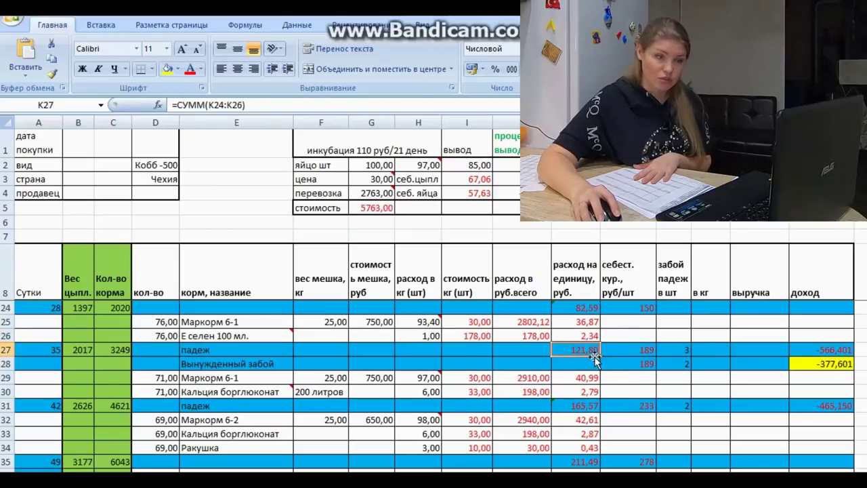
pyautogui.scroll(1, 594, 356)
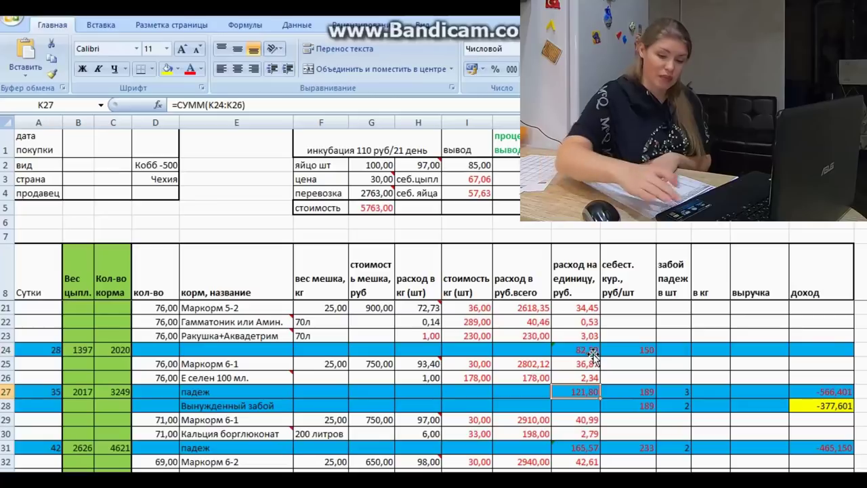
pyautogui.scroll(-1, 592, 353)
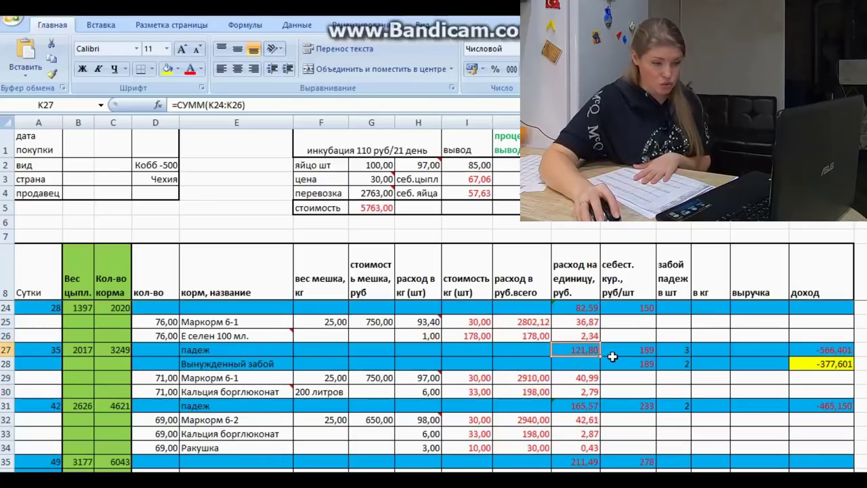
# Check the day 35 cost price formula in L27, the birds lost in M27 and the income formula in P27
pyautogui.click(633, 351)
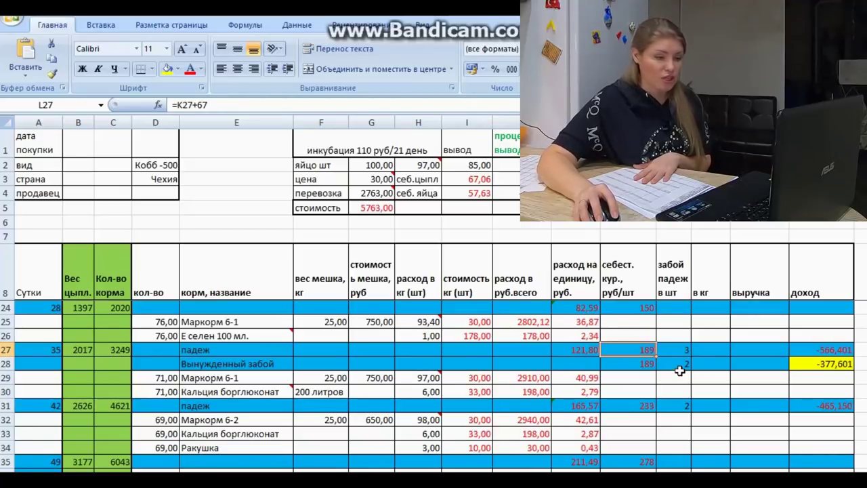
pyautogui.click(679, 350)
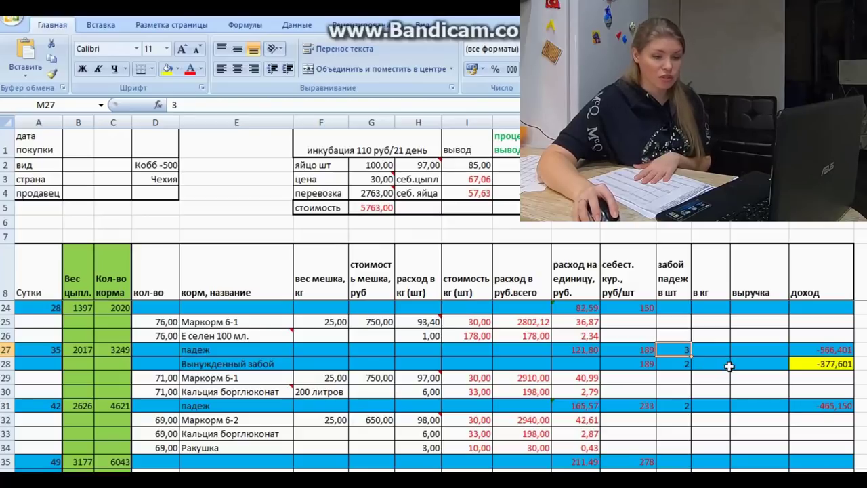
pyautogui.click(807, 350)
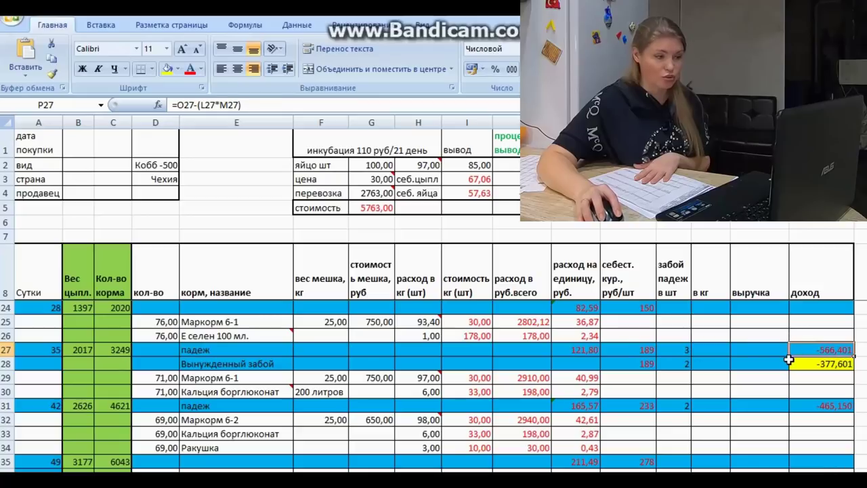
# Examine the forced slaughter entry (Вынужденный забой) in row 28: bird count, revenue cell and income formula
pyautogui.click(675, 363)
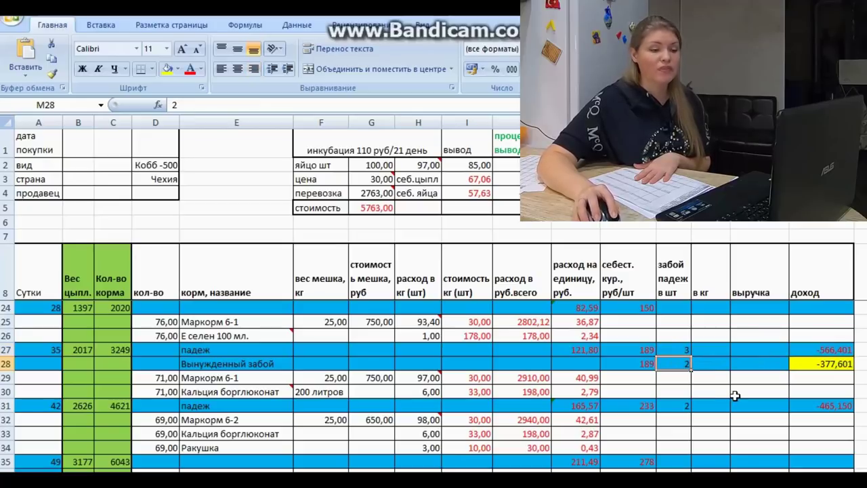
pyautogui.click(3, 364)
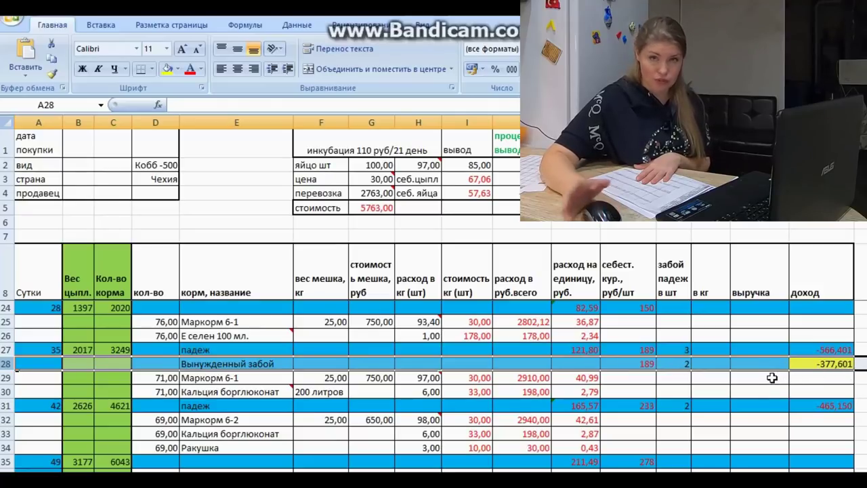
pyautogui.click(769, 376)
pyautogui.click(770, 366)
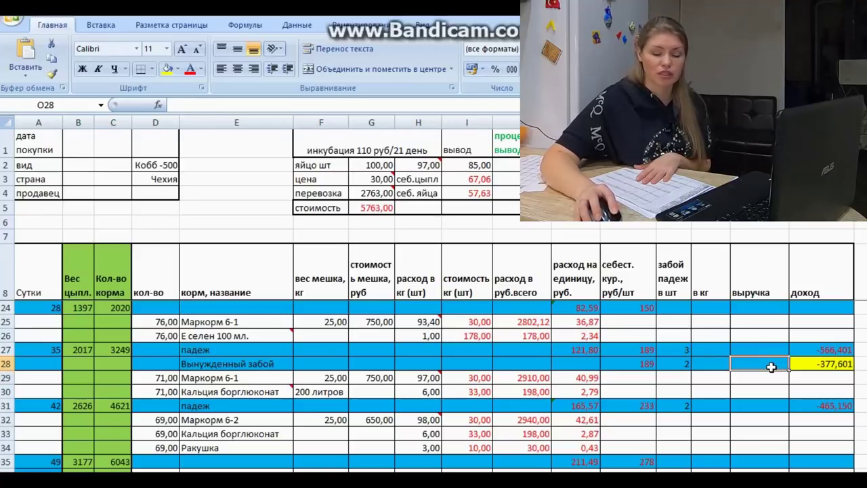
pyautogui.click(800, 364)
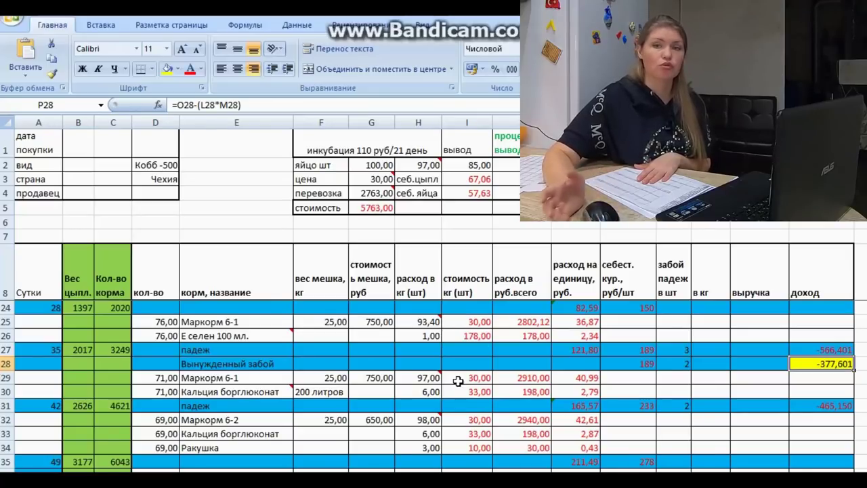
# Review the sixth-week Маркорм 6-1 and Кальция борглюконат entries in rows 29–30, including the supplement's comment and the feed consumption comment in H29
pyautogui.scroll(-1, 457, 381)
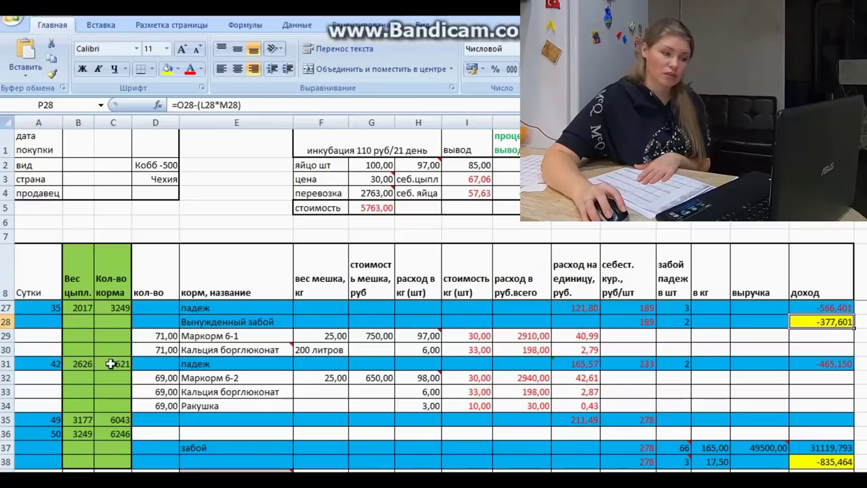
pyautogui.click(197, 350)
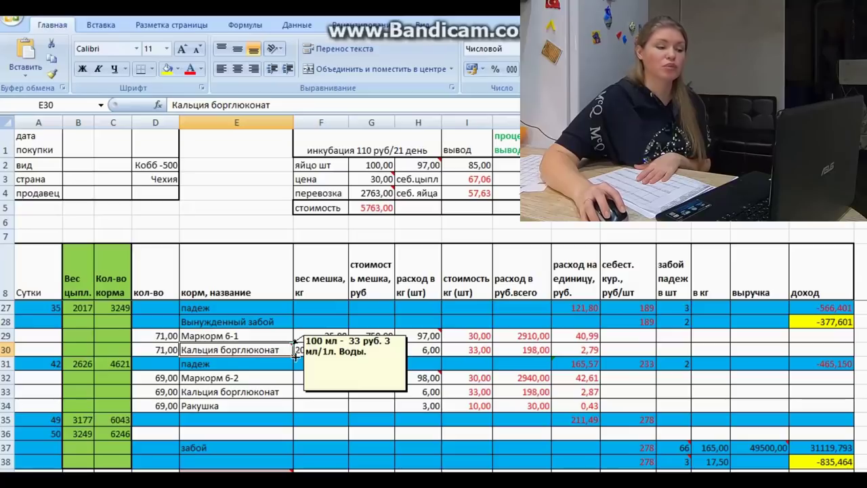
pyautogui.click(422, 350)
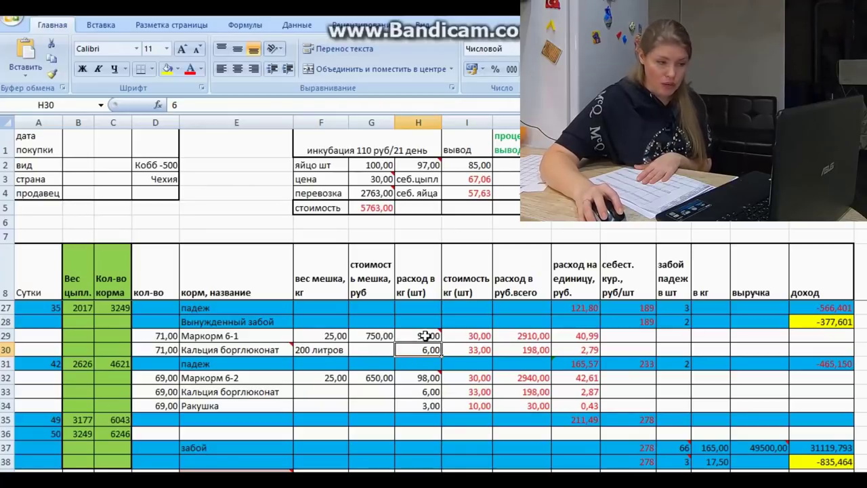
pyautogui.moveTo(424, 336)
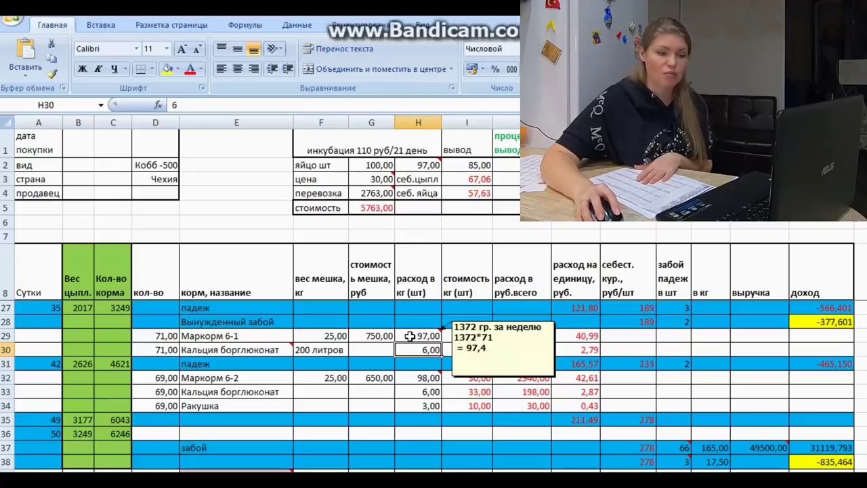
# Check the day 42 cumulative cost formula in K31, the birds lost in M31 and the income formula in P31
pyautogui.click(579, 365)
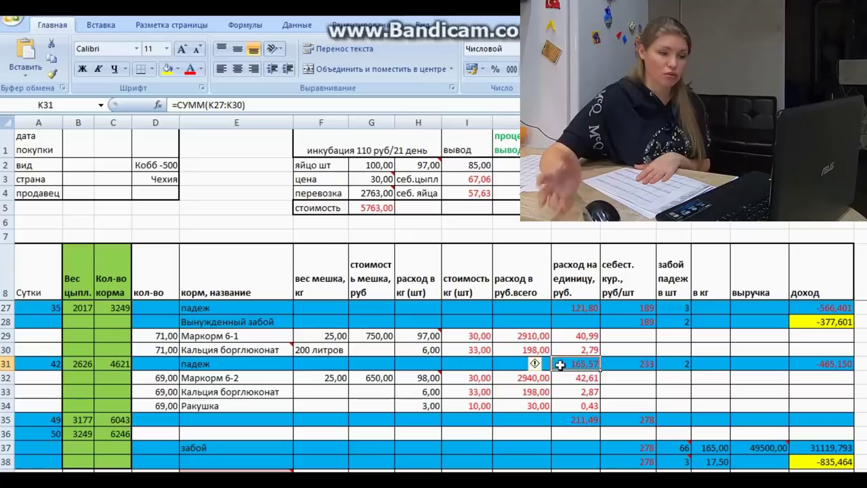
pyautogui.click(682, 363)
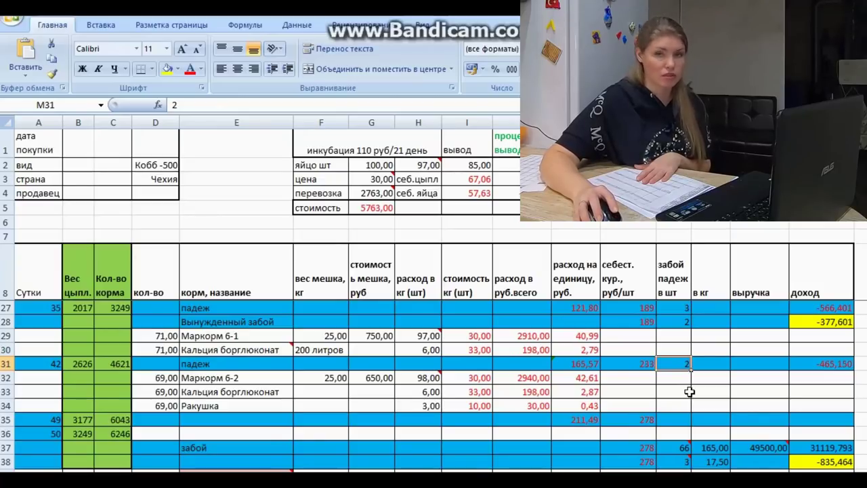
pyautogui.scroll(-1, 689, 392)
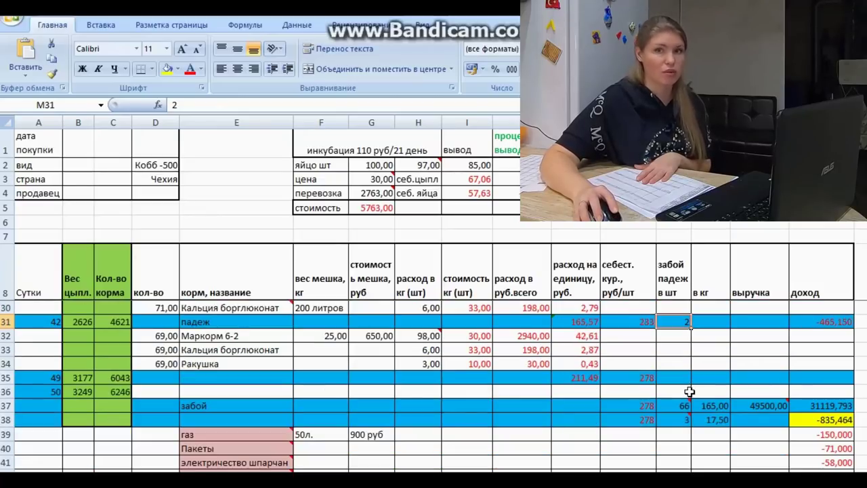
pyautogui.click(828, 321)
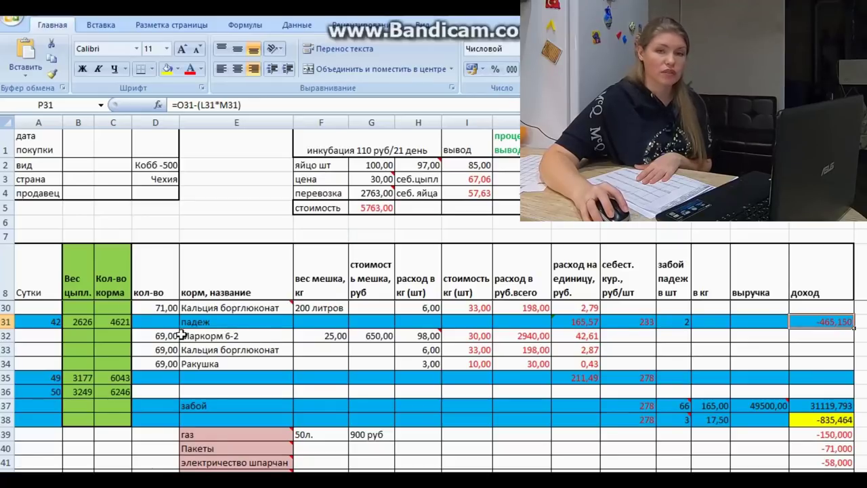
# Examine the seventh-week period from day 42 to day 49 and read the Маркорм 6-2 consumption comment in H32
pyautogui.click(37, 323)
pyautogui.click(51, 377)
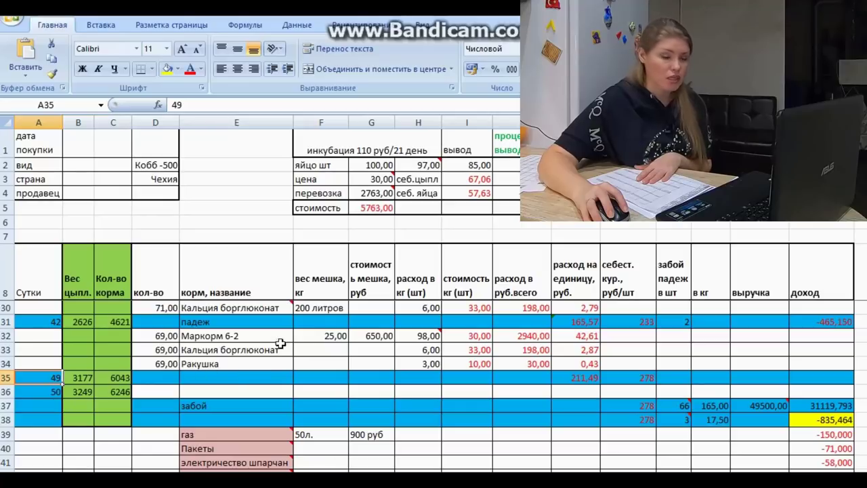
pyautogui.moveTo(410, 334)
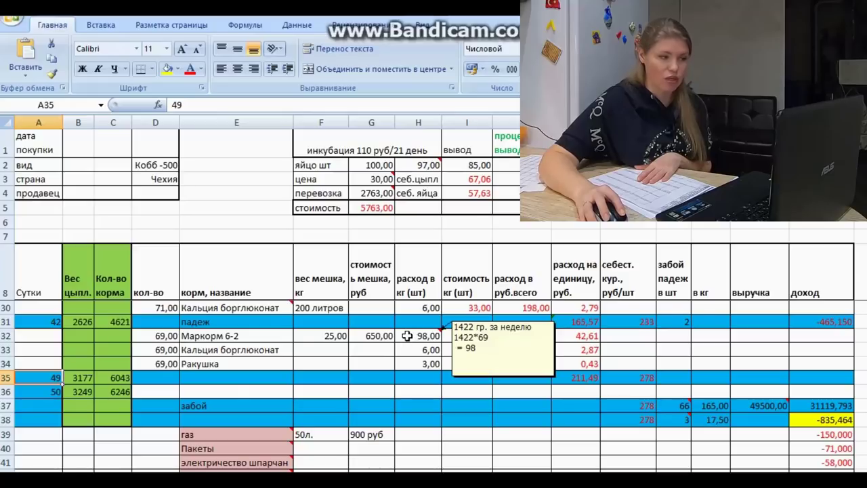
pyautogui.scroll(1, 407, 337)
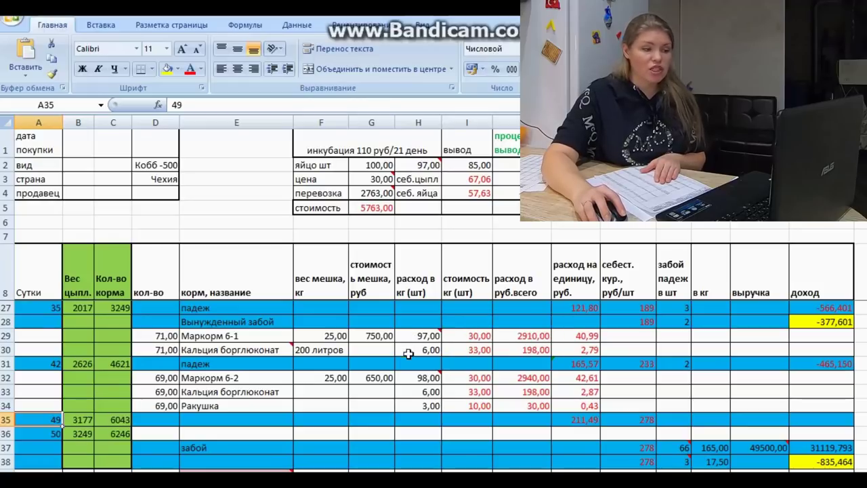
pyautogui.moveTo(409, 379)
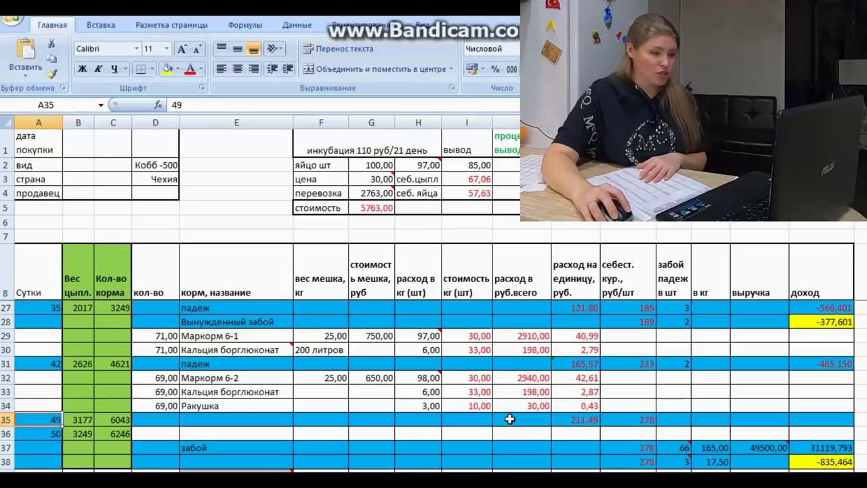
# Inspect the Маркорм 6-2 per-bird cost formula in K32 and the day 49 cumulative sum formula in K35
pyautogui.click(268, 382)
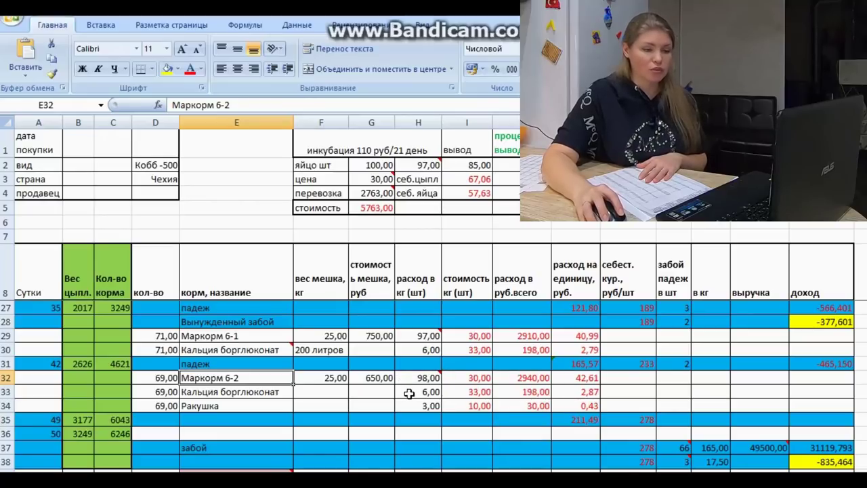
pyautogui.click(577, 380)
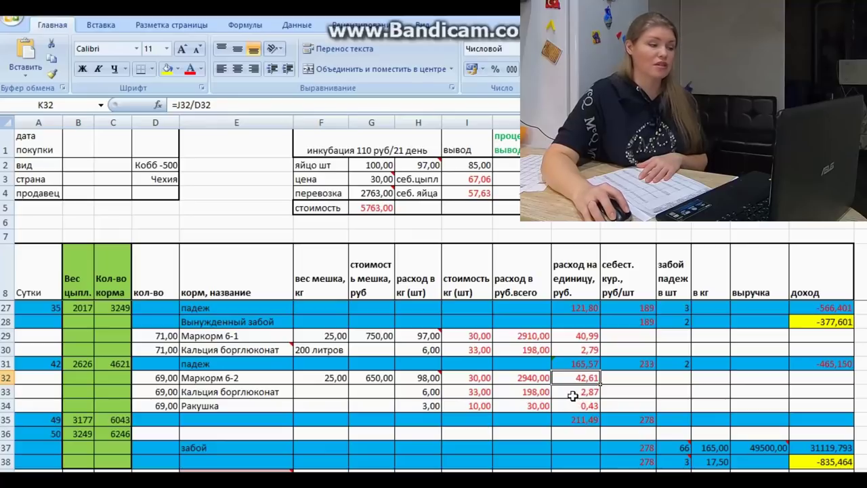
pyautogui.click(575, 420)
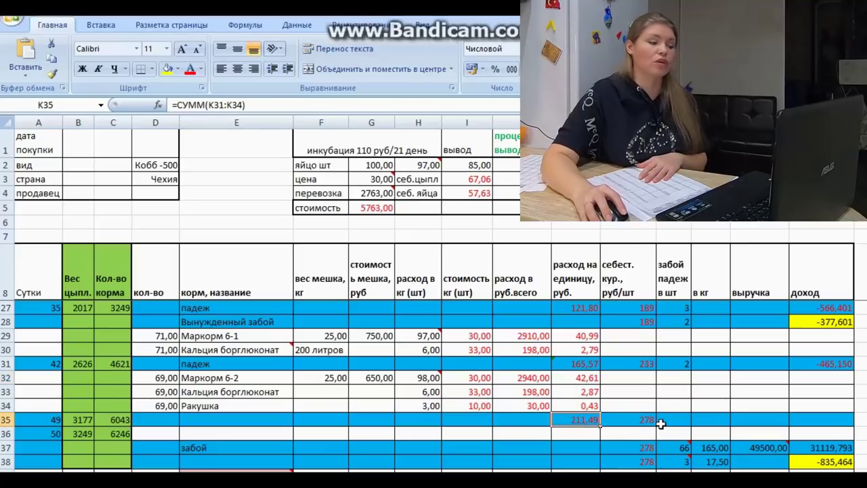
# Review the Кальция борглюконат and Ракушка per-bird cost formulas in K33 and K34, plus the day 49 cost price formula in L35
pyautogui.click(269, 393)
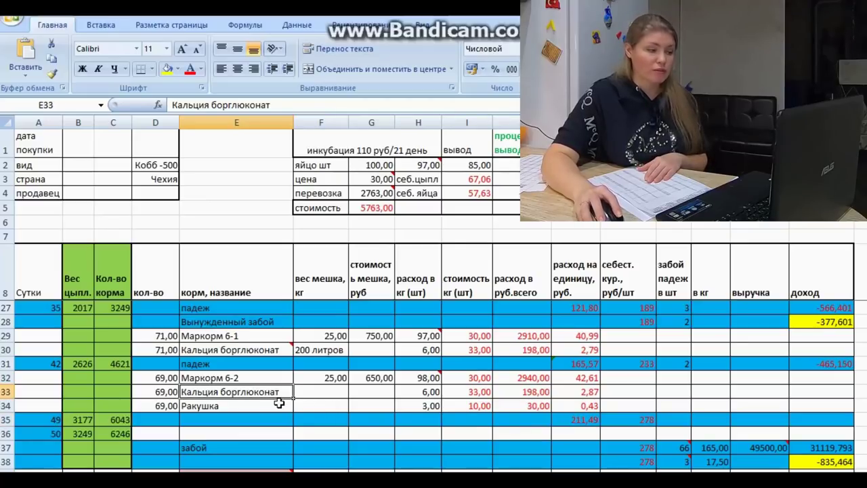
pyautogui.scroll(-1, 420, 372)
pyautogui.click(560, 349)
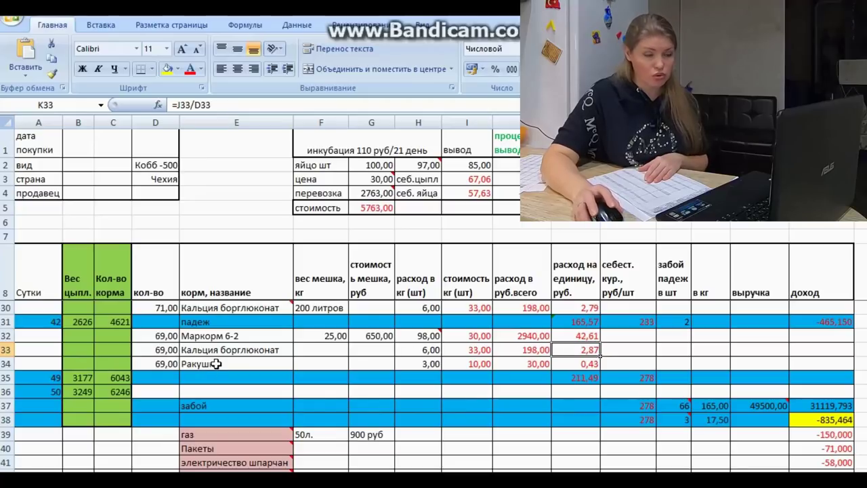
pyautogui.click(589, 364)
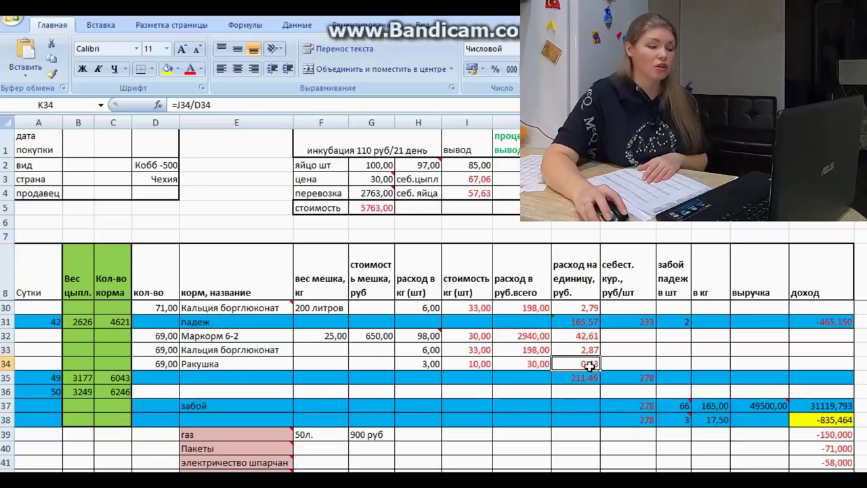
pyautogui.click(624, 379)
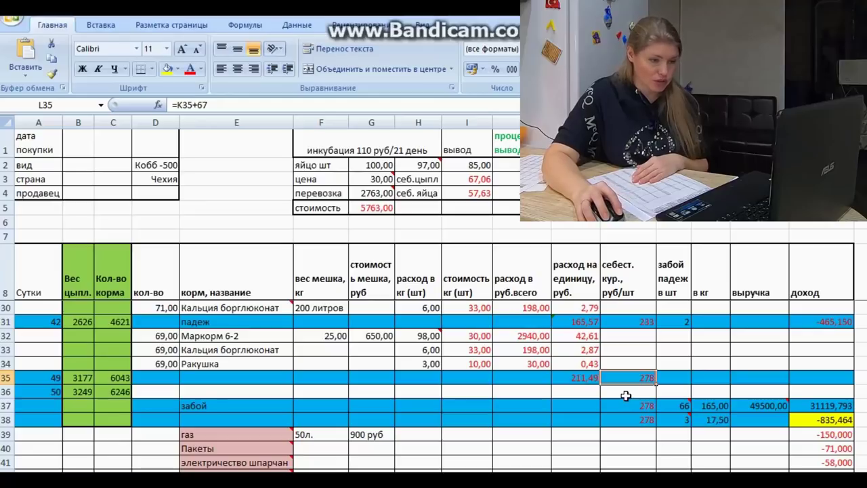
# Replace the slaughter (забой) revenue in O37 with the formula =N37*300, matching the price in its comment
pyautogui.moveTo(664, 413)
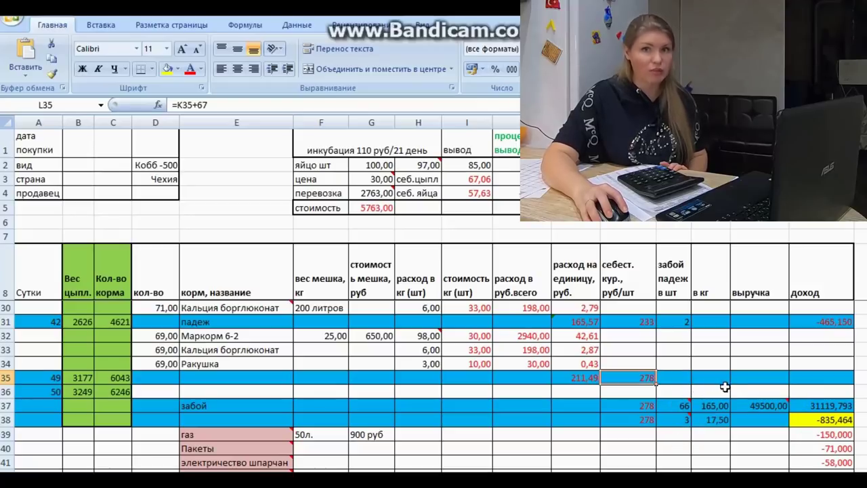
pyautogui.moveTo(736, 406)
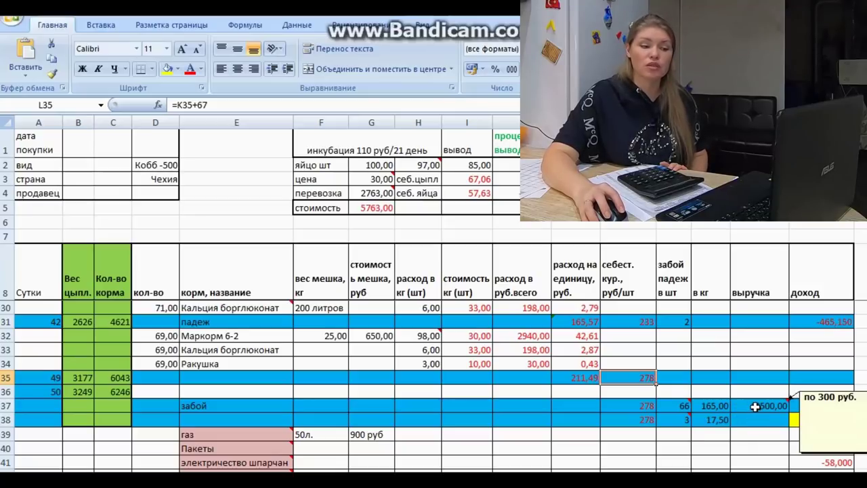
pyautogui.click(755, 405)
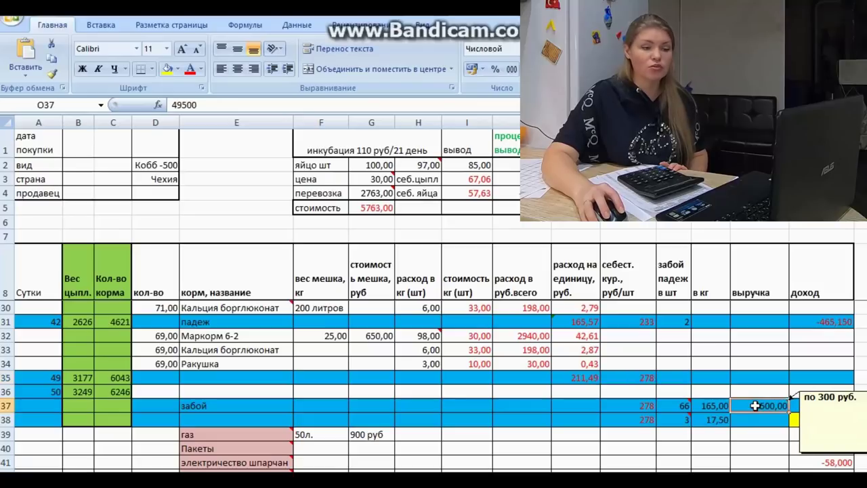
pyautogui.write('=')
pyautogui.click(705, 406)
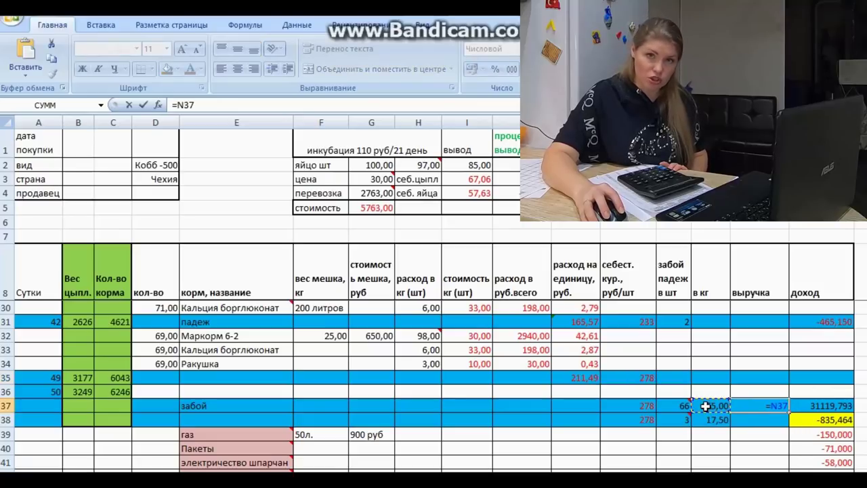
pyautogui.write('*300')
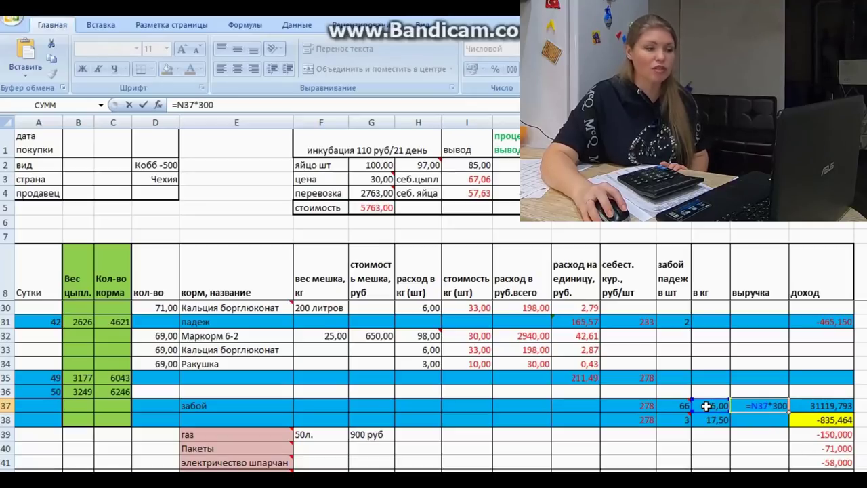
pyautogui.press('Return')
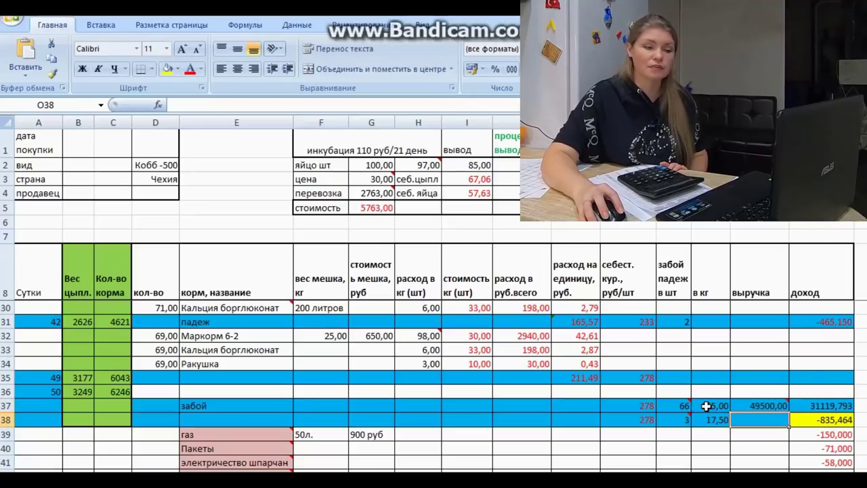
# Check the day 49 cost price in L35 and the cells referenced by the slaughter income formula in P37
pyautogui.click(623, 379)
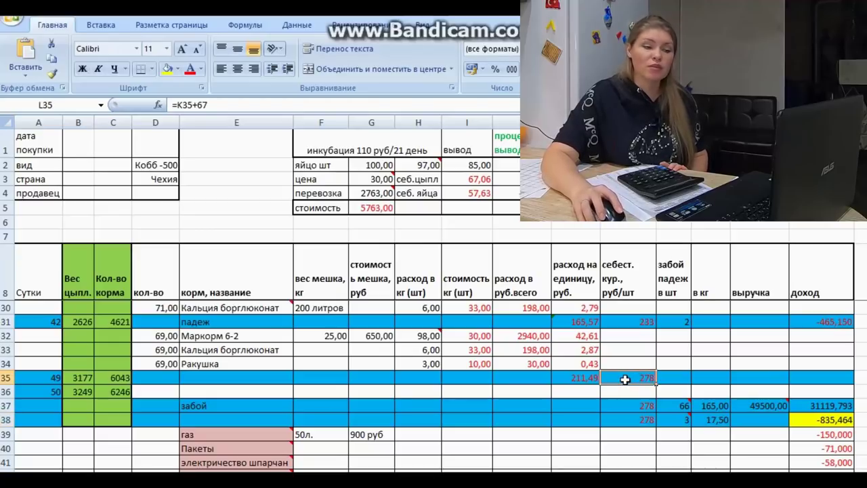
pyautogui.click(818, 405)
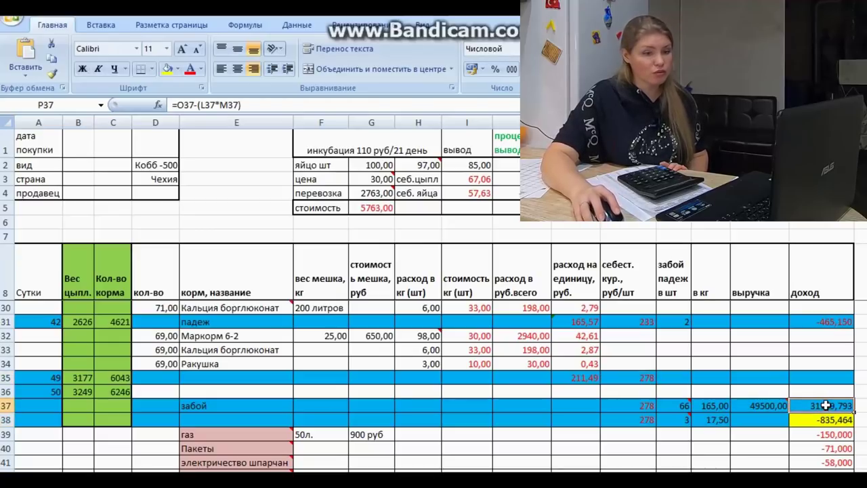
pyautogui.doubleClick(818, 405)
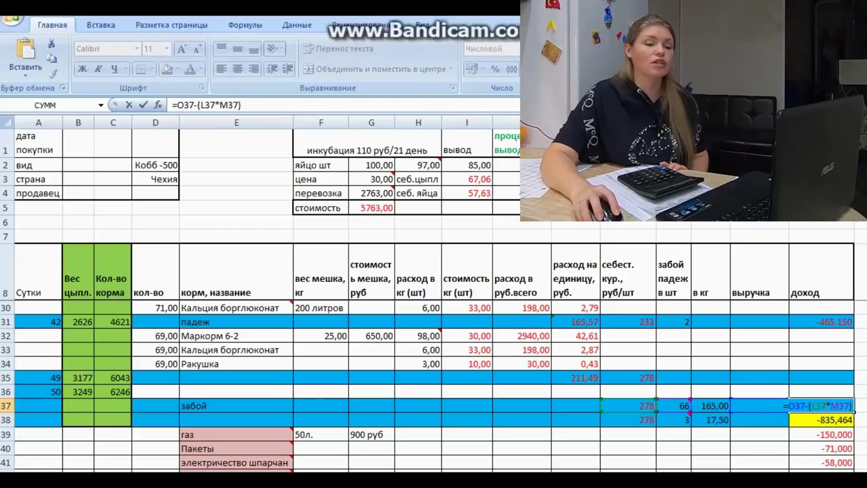
pyautogui.press('Return')
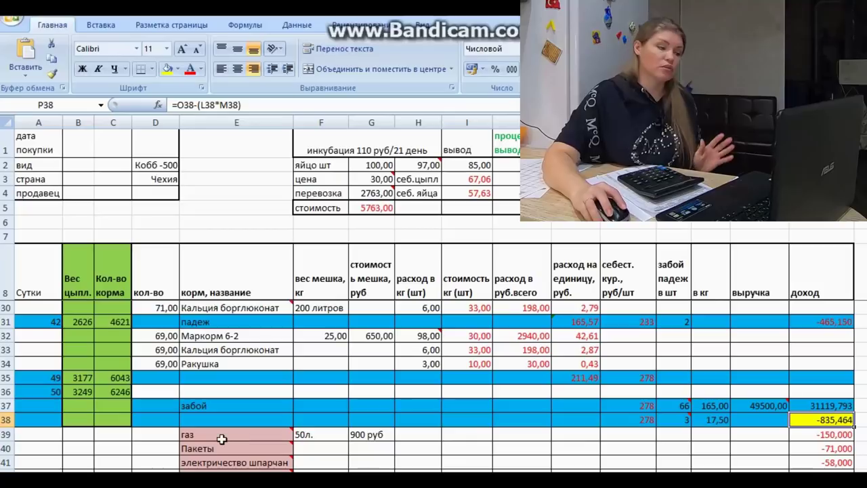
# Read the comments on the gas, Пакеты and electricity expenses in rows 39–42, and check the amounts in P39 and P40
pyautogui.moveTo(222, 438)
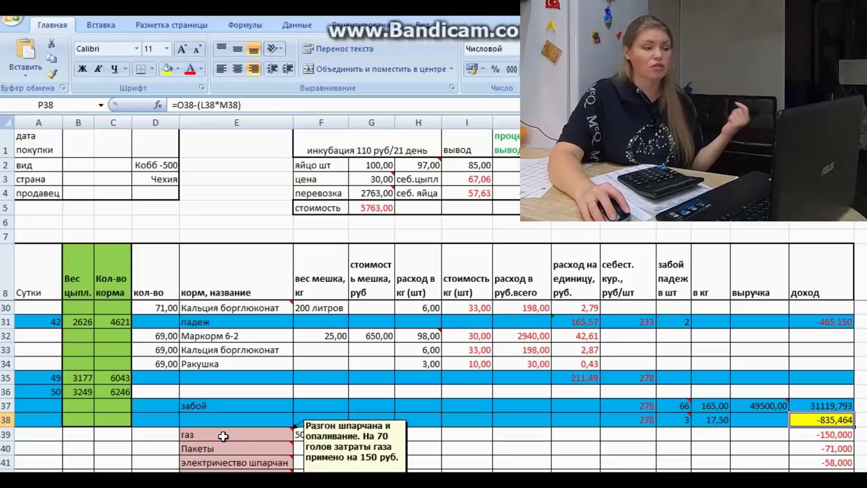
pyautogui.scroll(-1, 223, 435)
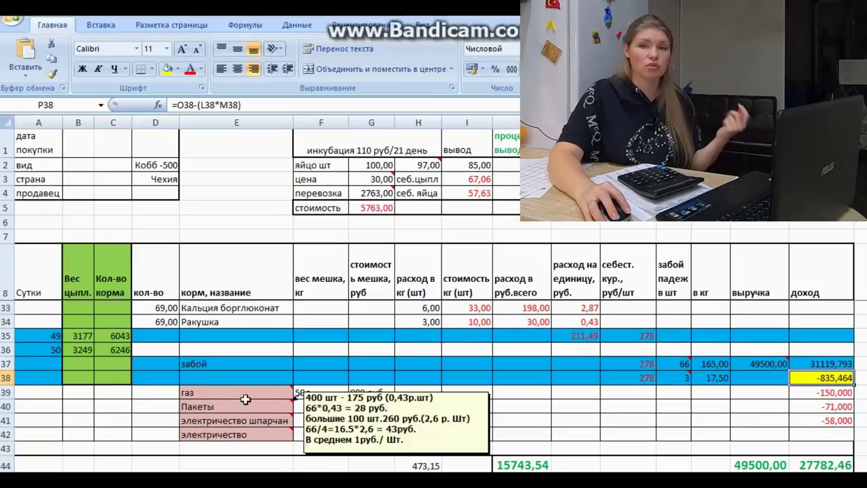
pyautogui.moveTo(245, 394)
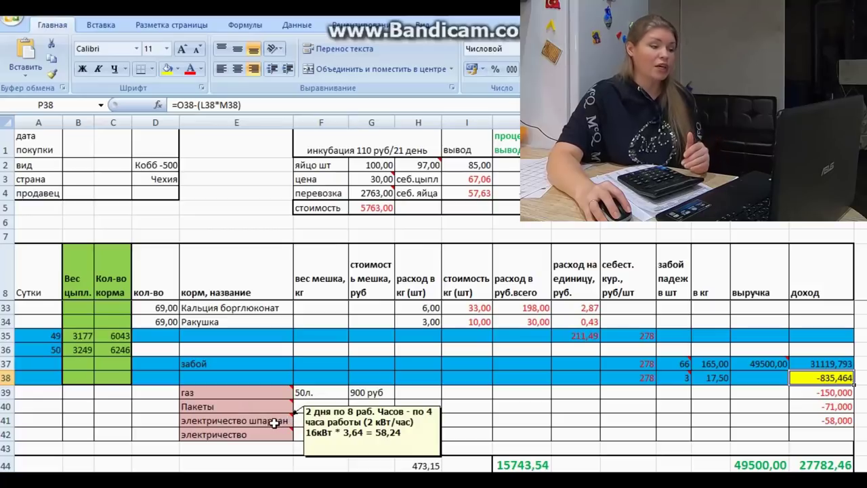
pyautogui.moveTo(266, 438)
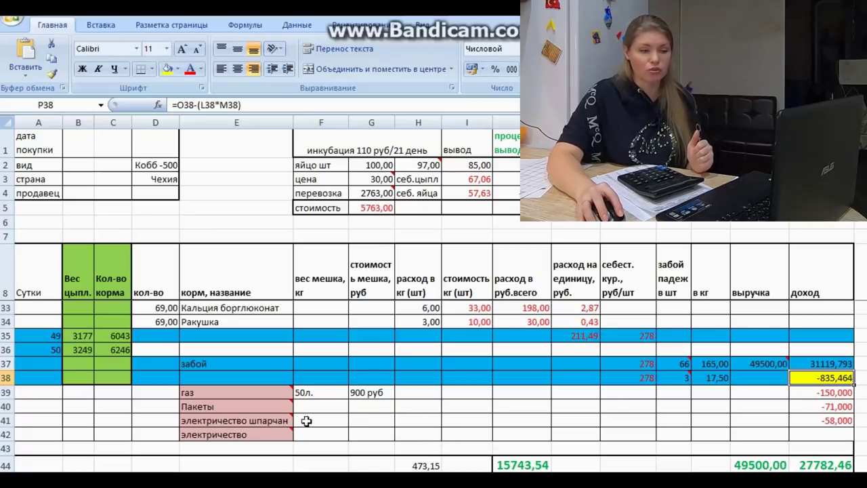
pyautogui.moveTo(218, 403)
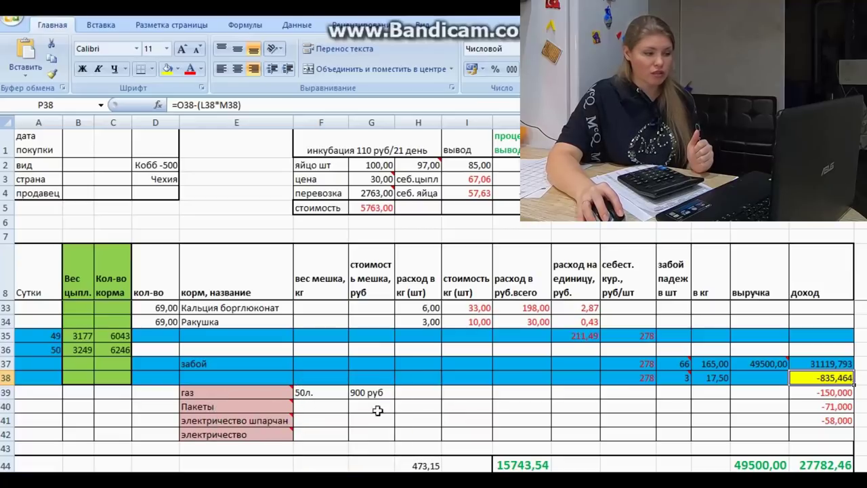
pyautogui.click(840, 392)
pyautogui.click(846, 407)
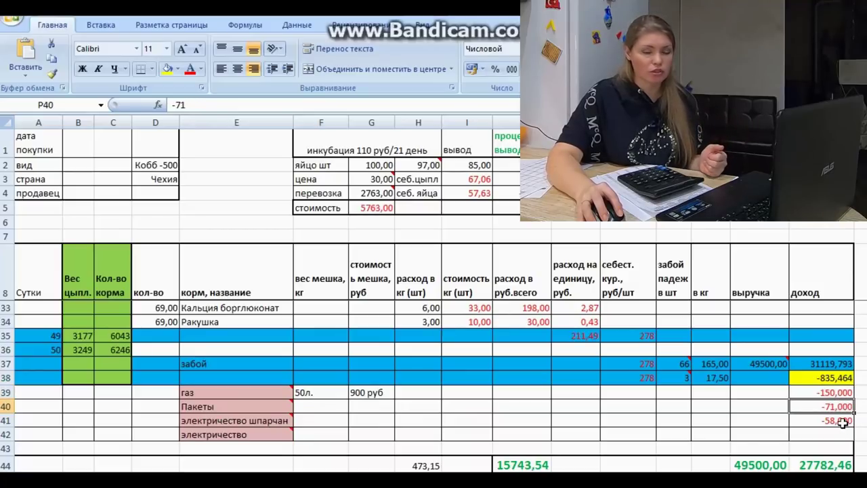
# Check the electricity expense amount in P41 and review the Отопление птичника expense with its comment in row 42
pyautogui.click(842, 422)
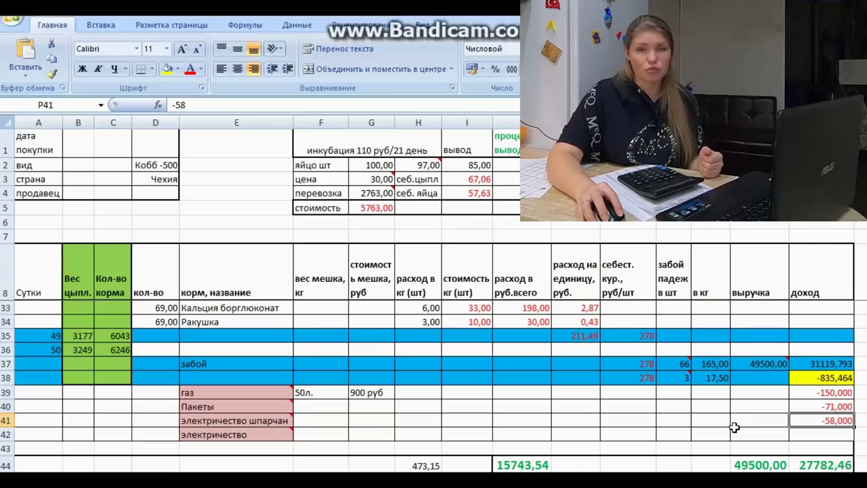
pyautogui.scroll(-1, 740, 426)
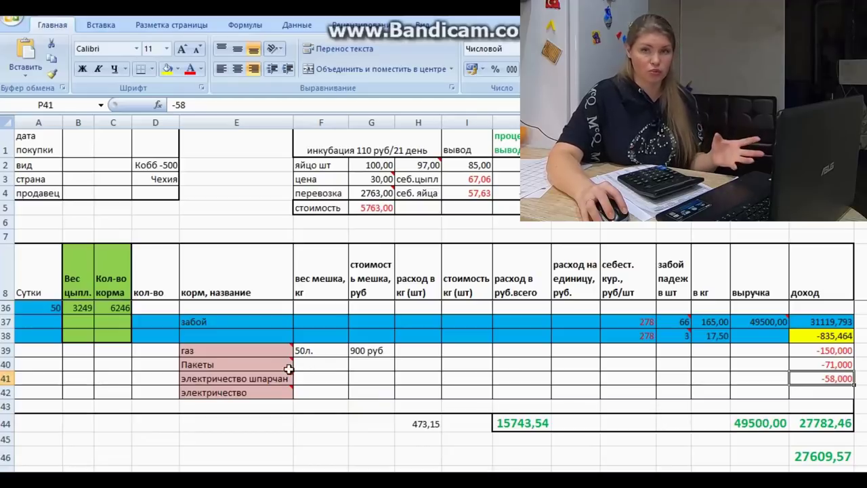
pyautogui.moveTo(285, 373)
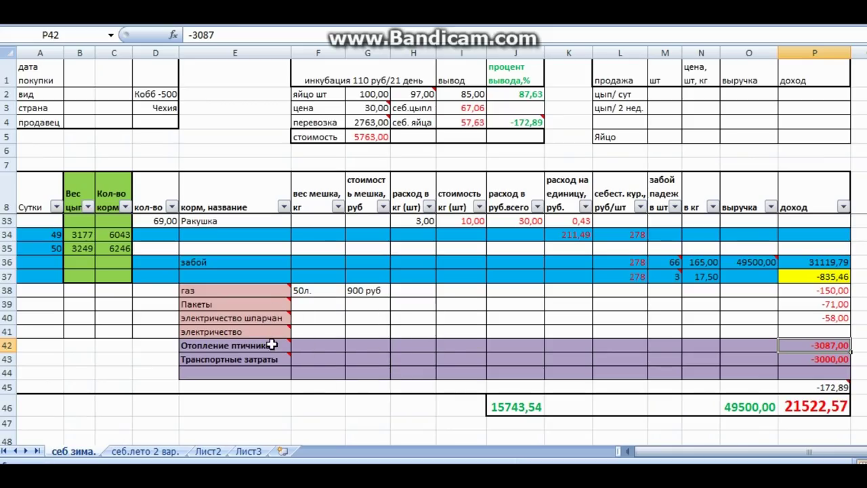
pyautogui.moveTo(271, 345)
pyautogui.moveTo(290, 339)
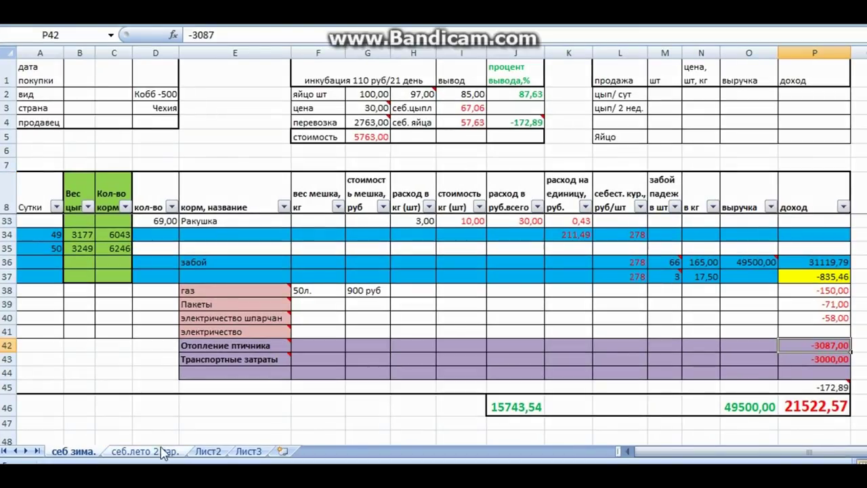
# On the себ.лето 2 вар. sheet, check the Элект. брудер и шпарчан amount in P40 and read its comment
pyautogui.click(159, 449)
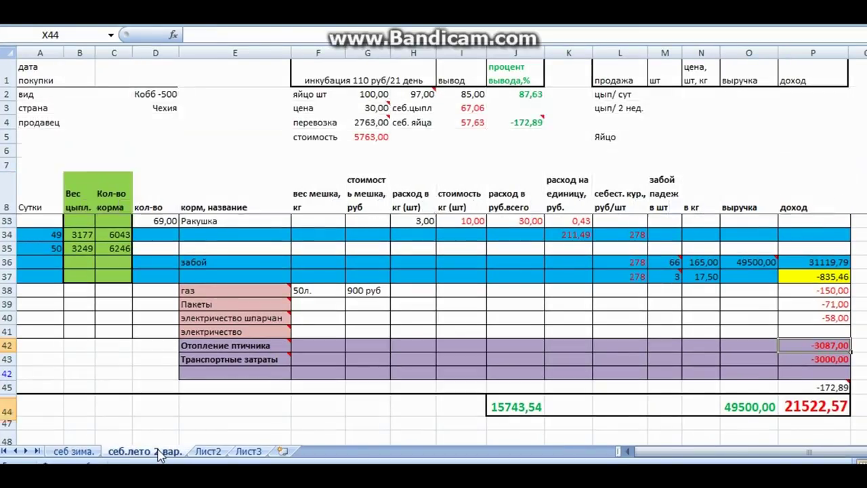
pyautogui.moveTo(252, 345)
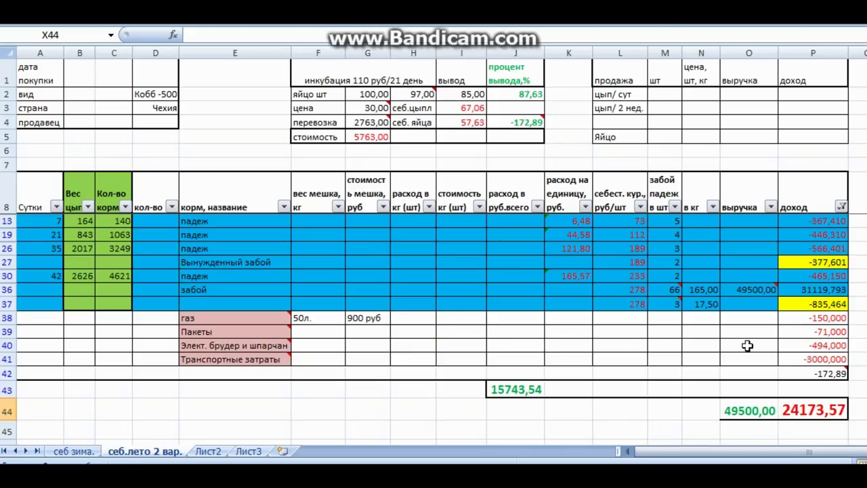
pyautogui.click(807, 345)
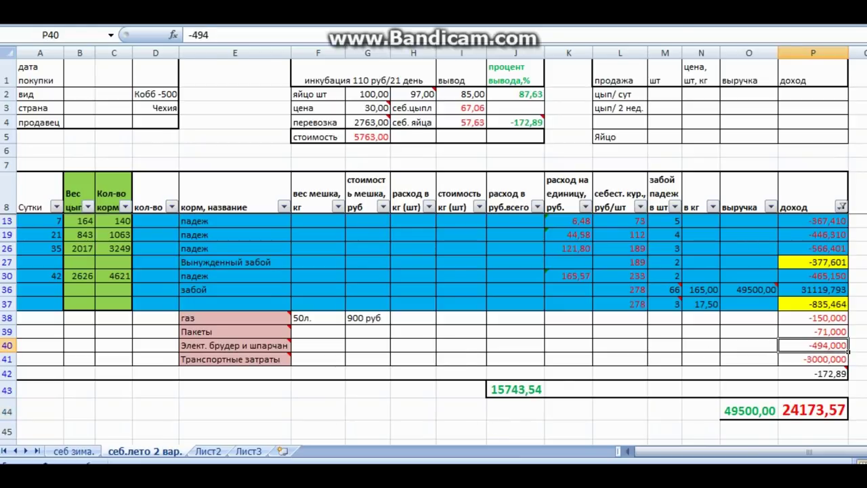
pyautogui.moveTo(280, 346)
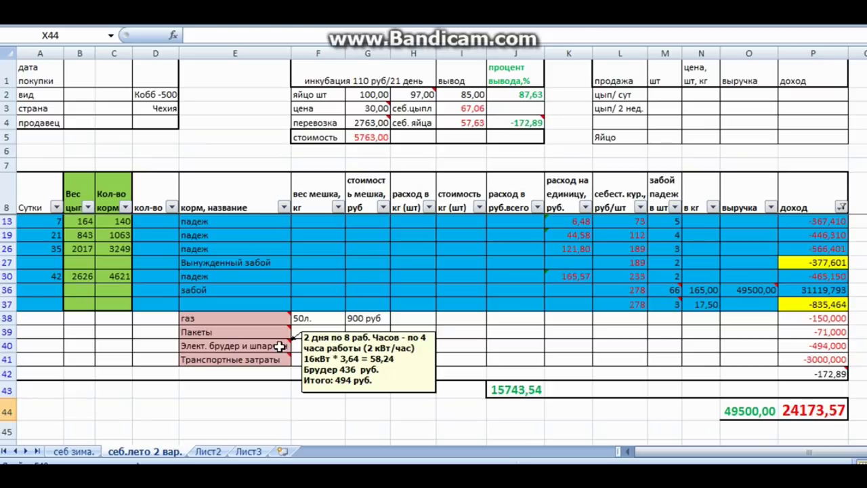
# On the себ зима. sheet, review the Транспортные затраты entry and amount in row 43 and the slaughtered bird count in M36
pyautogui.hotkey('ctrl', 'pageup')
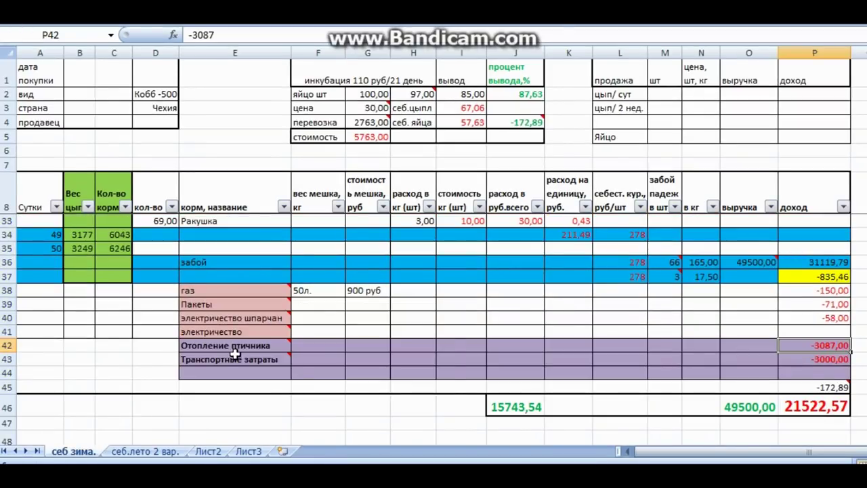
pyautogui.moveTo(244, 363)
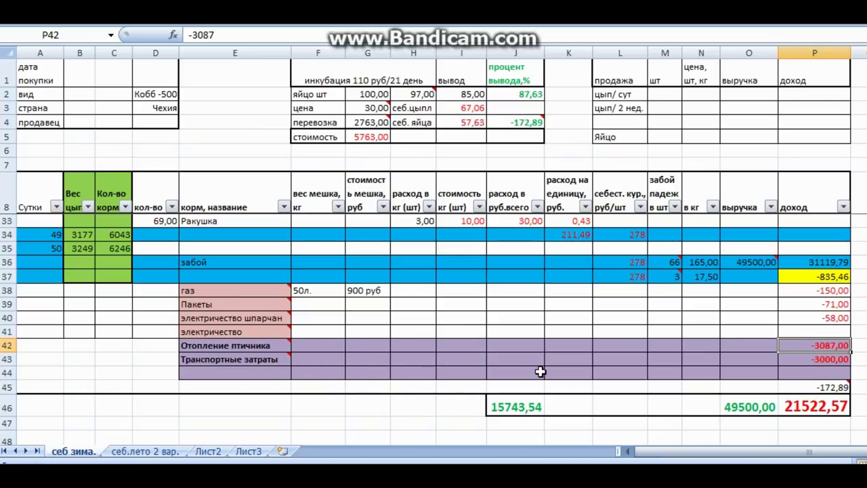
pyautogui.click(821, 359)
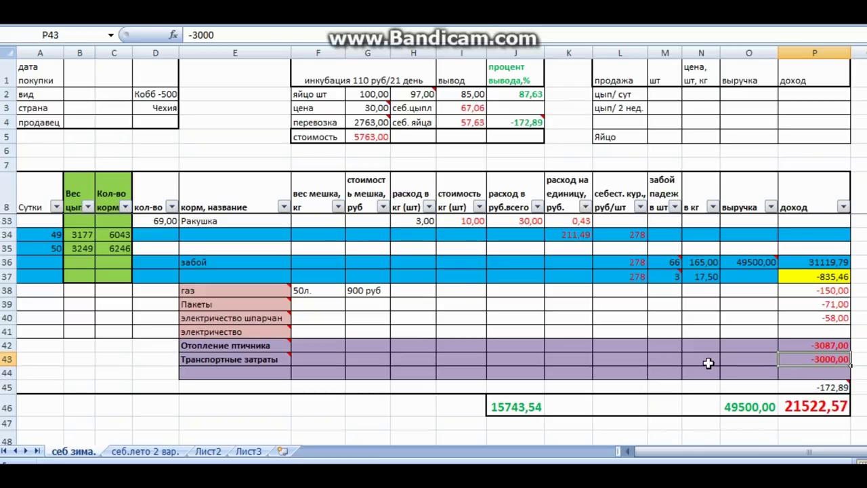
pyautogui.click(257, 360)
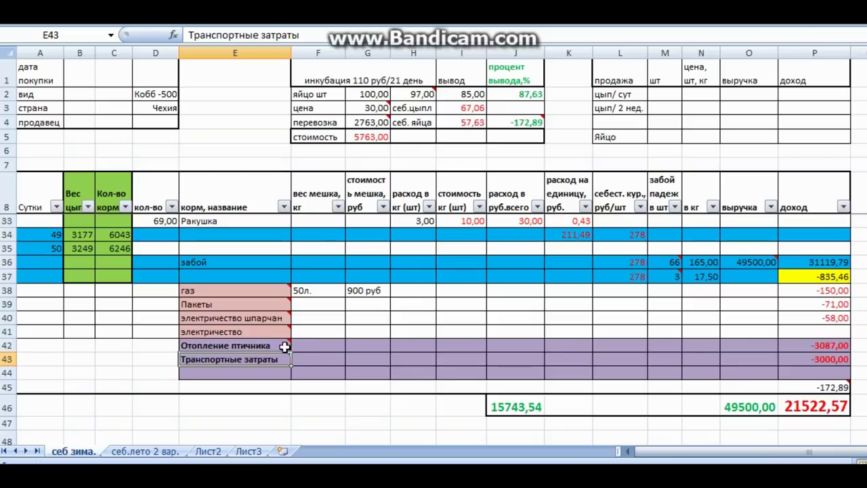
pyautogui.moveTo(751, 261)
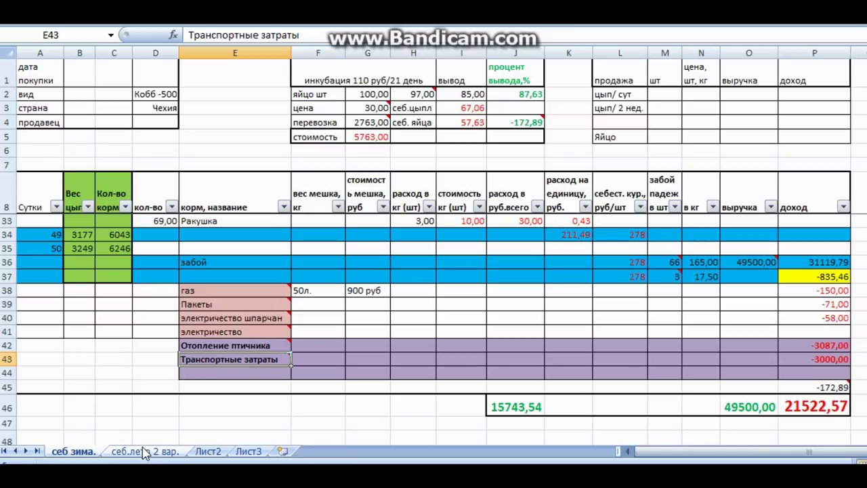
pyautogui.click(670, 262)
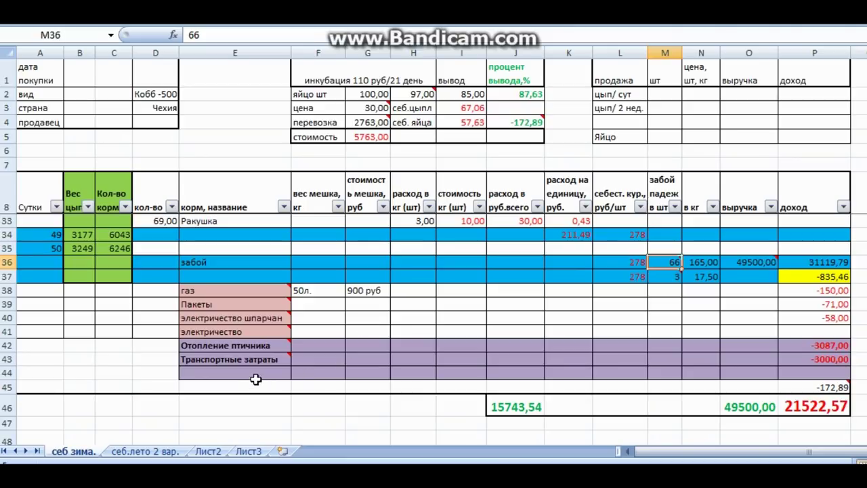
# On the себ.лето 2 вар. sheet, review the brooder electricity expense and check the Транспортные затраты amount in P41
pyautogui.click(145, 452)
pyautogui.moveTo(252, 344)
pyautogui.moveTo(258, 364)
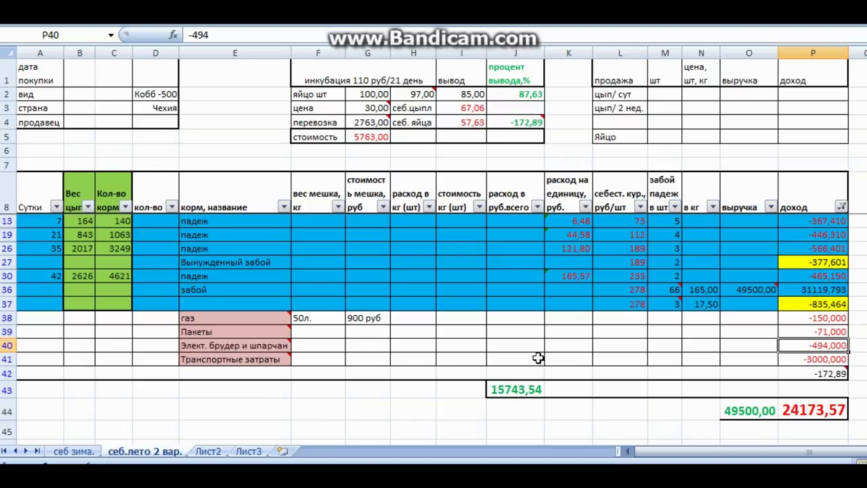
pyautogui.click(813, 359)
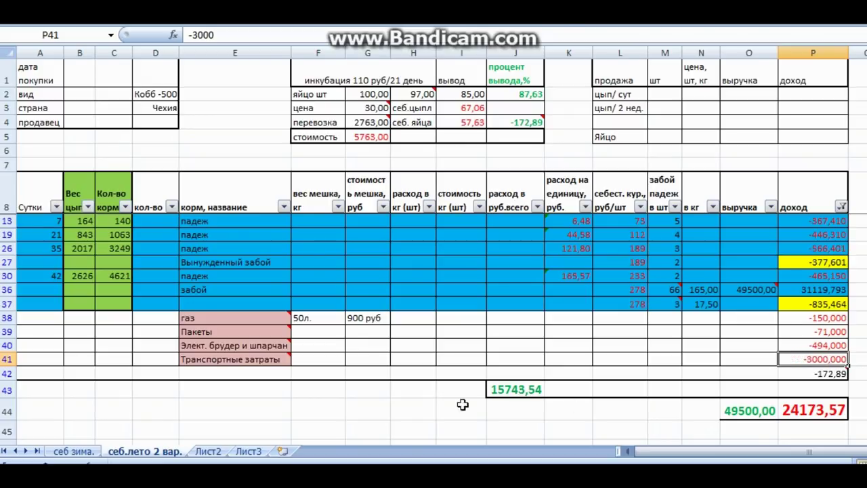
# On the себ зима. sheet, check the total income formula in P46 and filter the доход column to hide blank rows
pyautogui.click(88, 451)
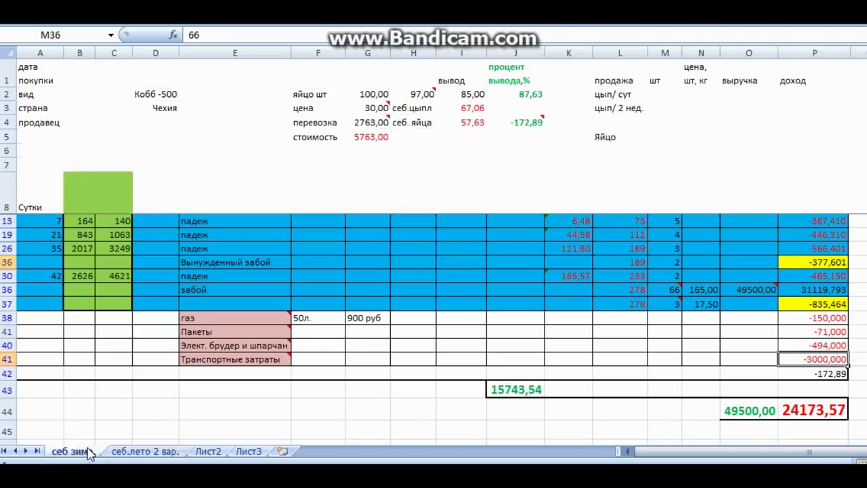
pyautogui.click(826, 405)
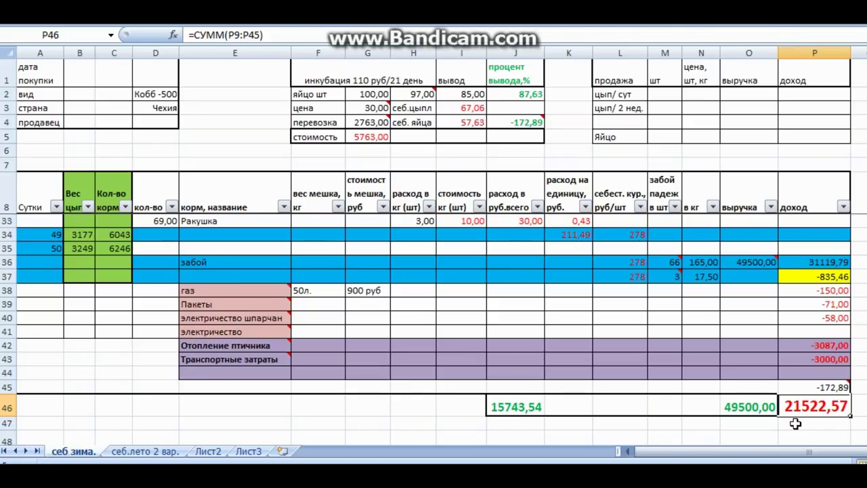
pyautogui.click(843, 207)
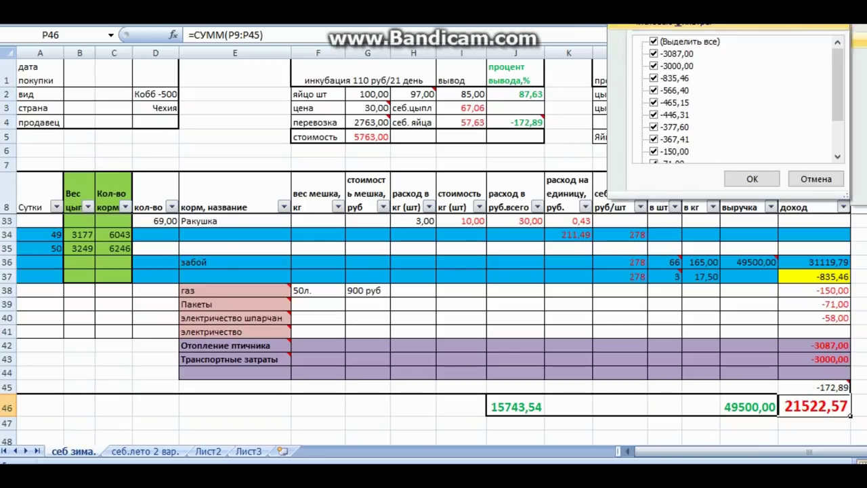
pyautogui.click(637, 27)
pyautogui.click(423, 359)
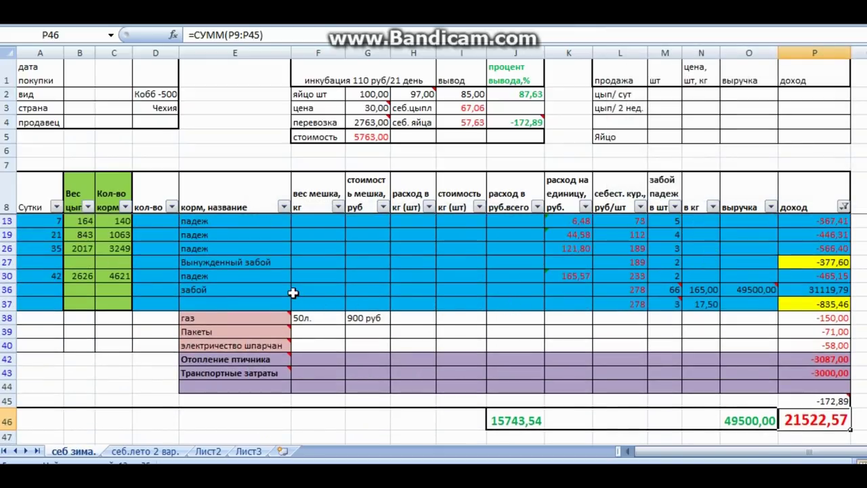
# Review the Вынужденный забой row, the income formulas in P37 and P27, and the total income formula in P46
pyautogui.click(278, 262)
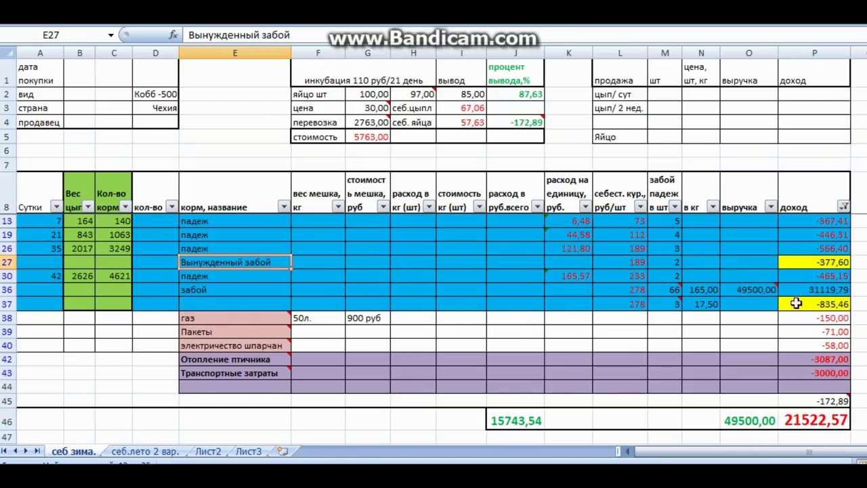
pyautogui.moveTo(675, 304)
pyautogui.click(817, 303)
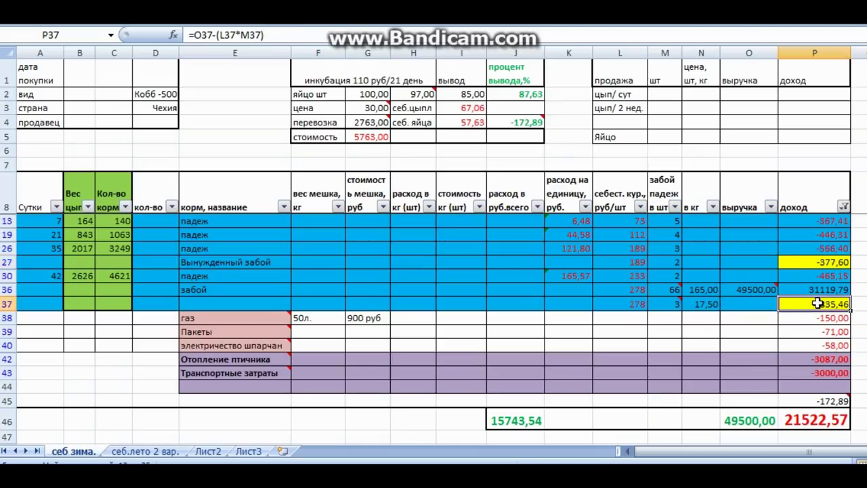
pyautogui.click(812, 261)
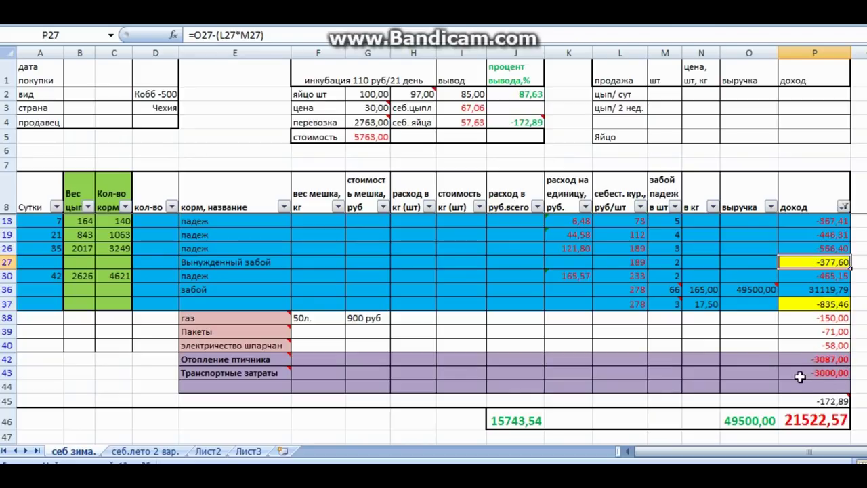
pyautogui.moveTo(823, 401)
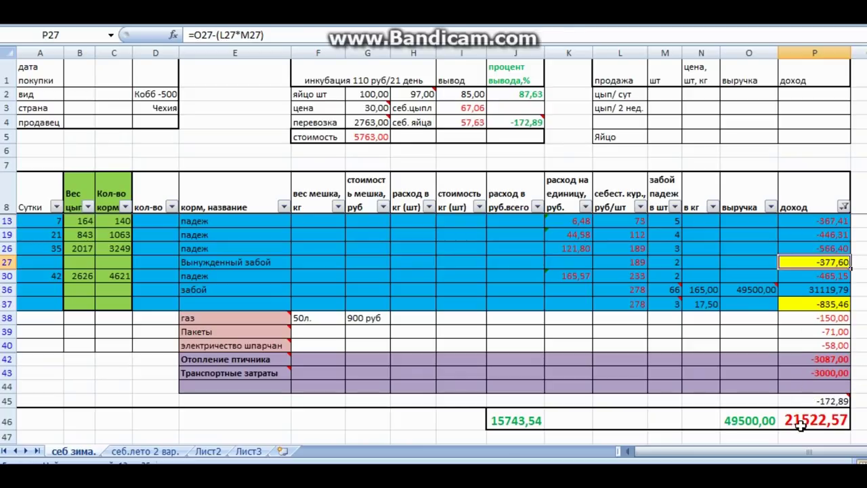
pyautogui.click(800, 424)
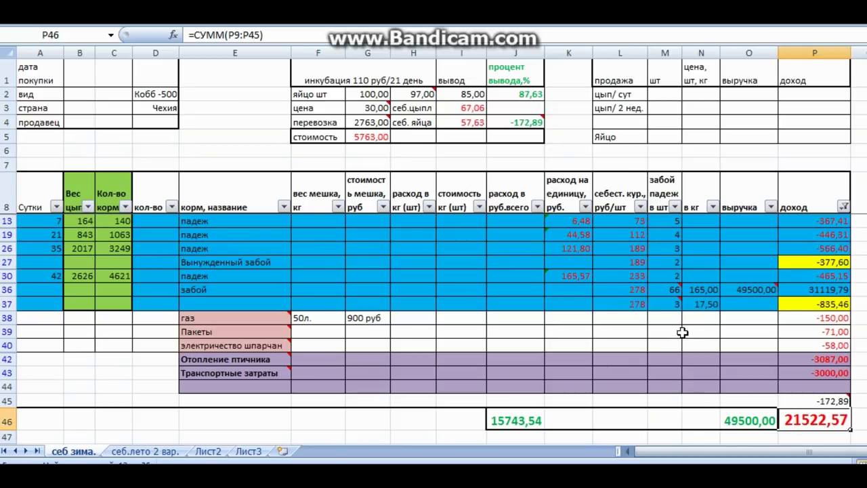
# On the себ.лето 2 вар. sheet, recheck the electricity amount and comment in row 40 and the total income formula in P44
pyautogui.moveTo(761, 292)
pyautogui.click(165, 450)
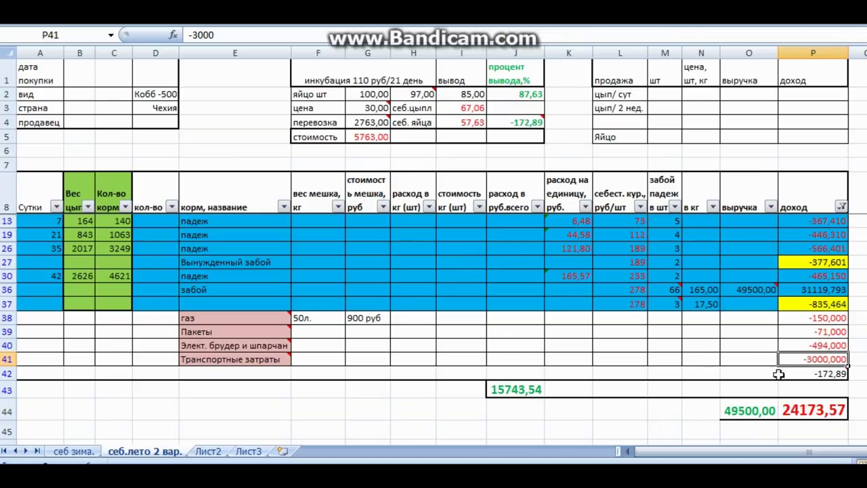
pyautogui.click(815, 347)
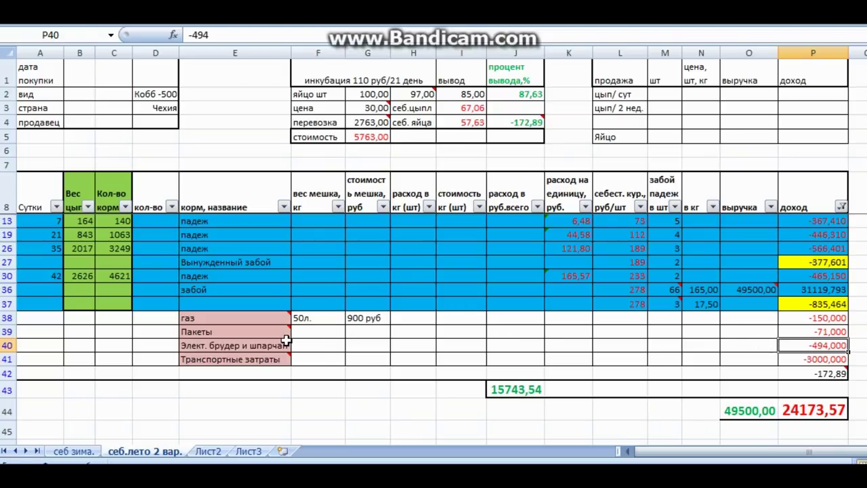
pyautogui.moveTo(287, 342)
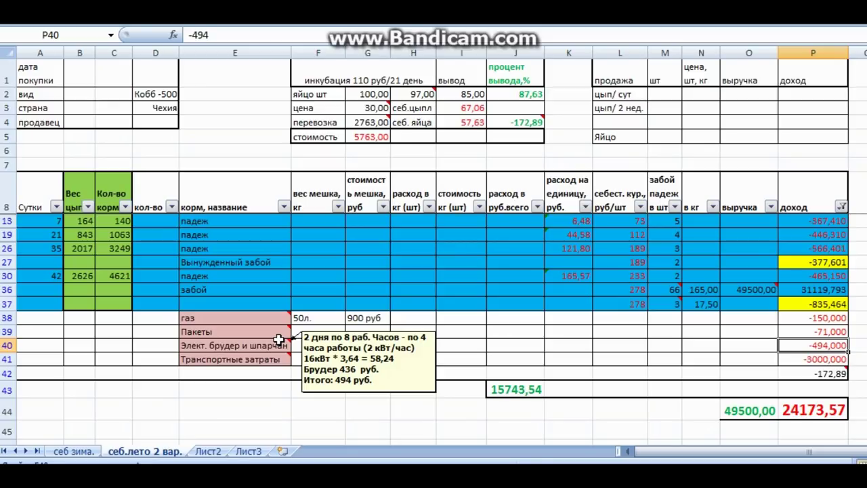
pyautogui.click(836, 415)
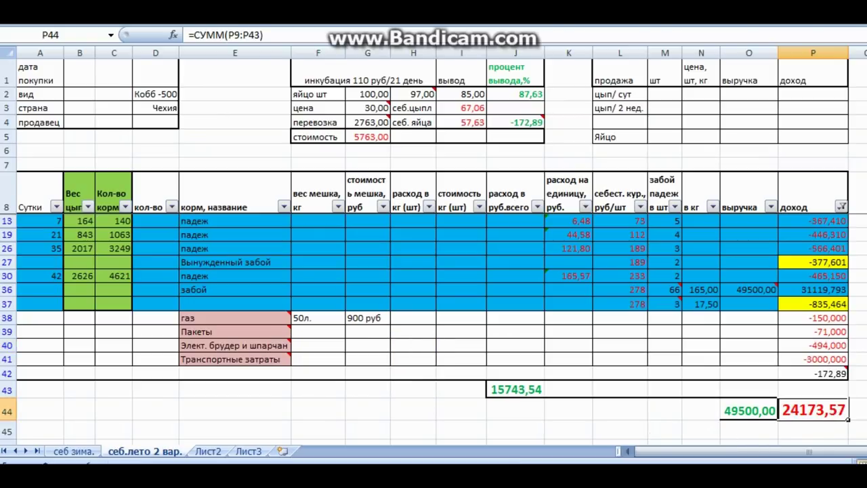